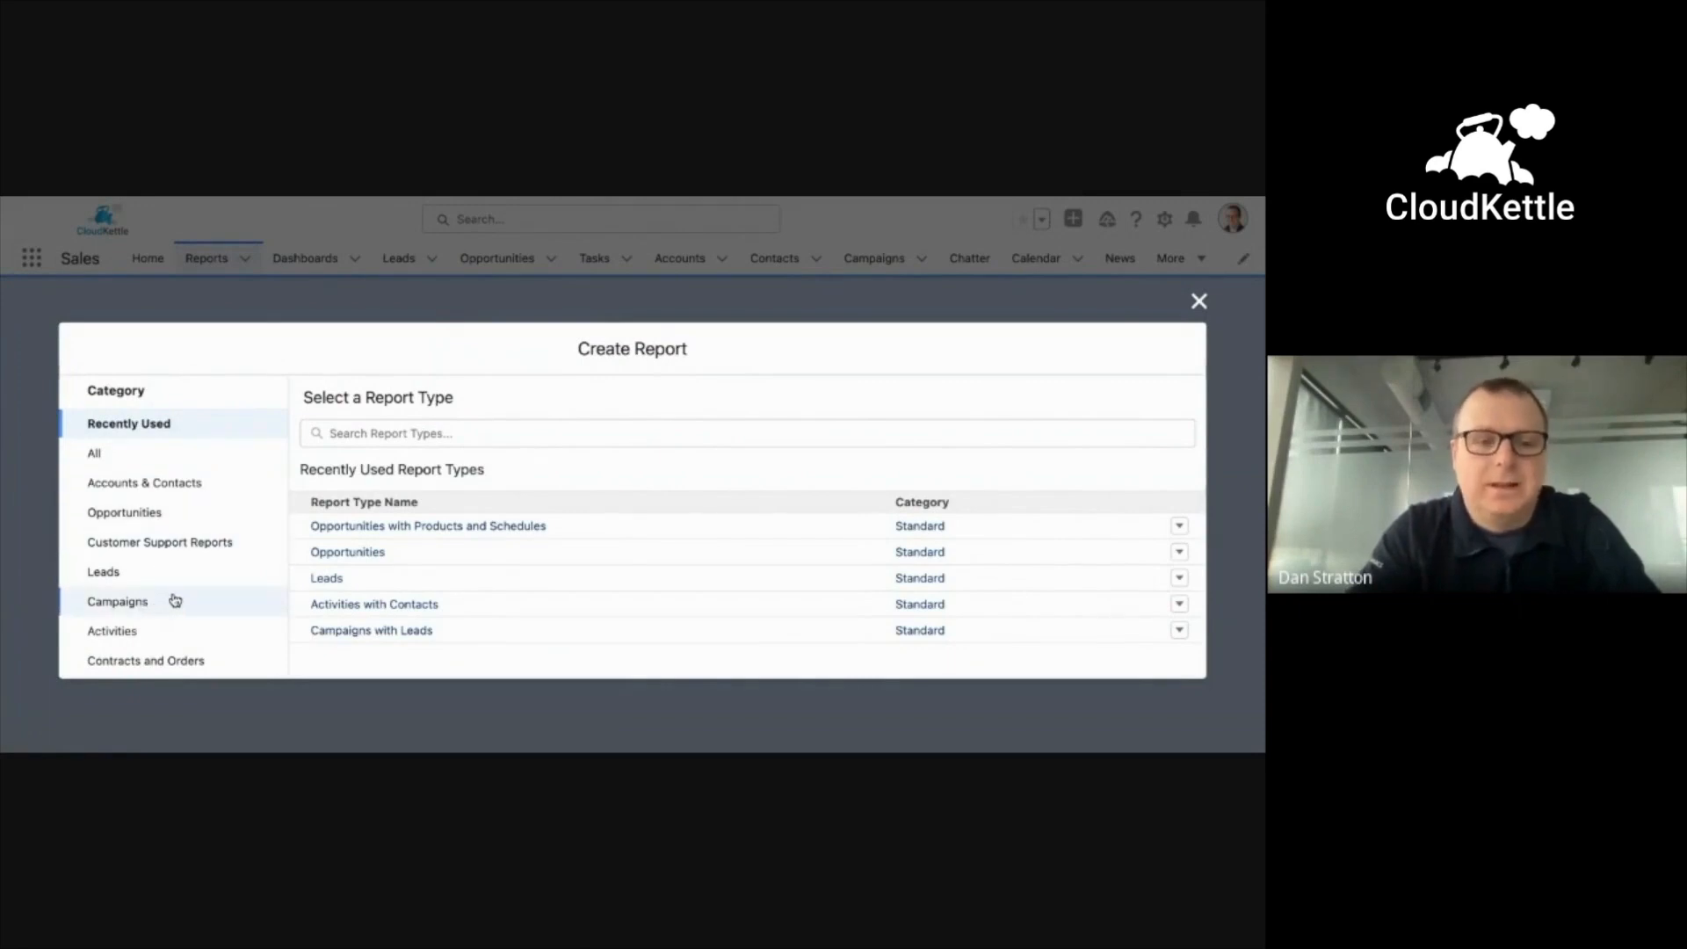
Create a report using the Campaigns with Campaign Members report type
click(175, 600)
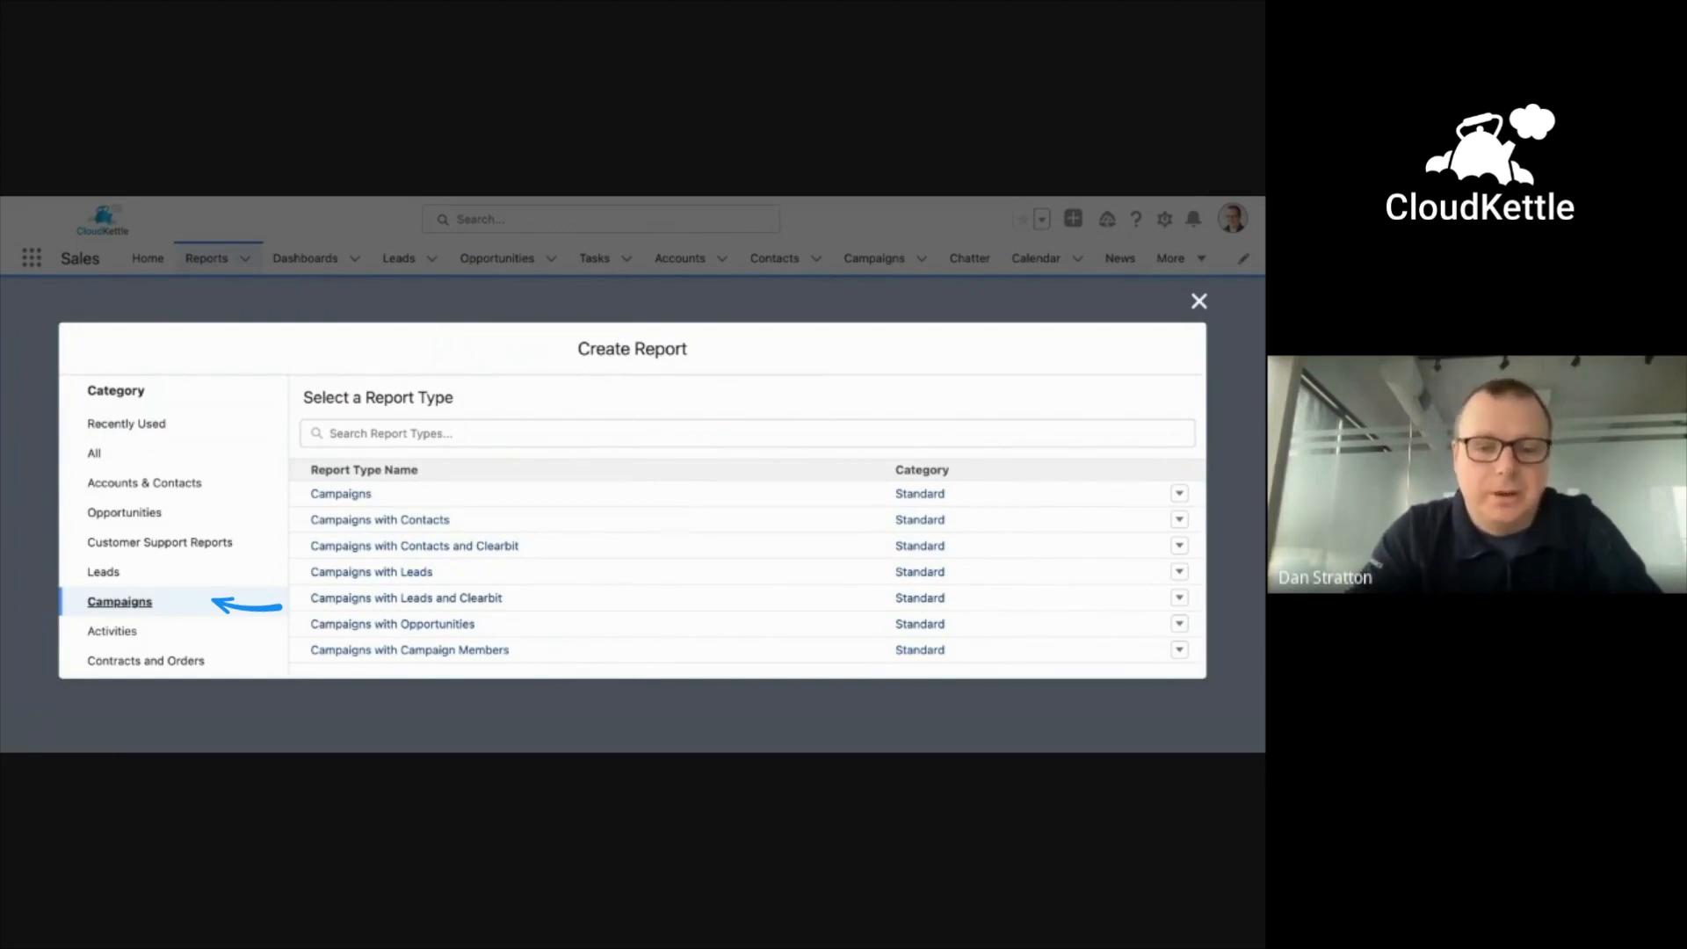
click(618, 657)
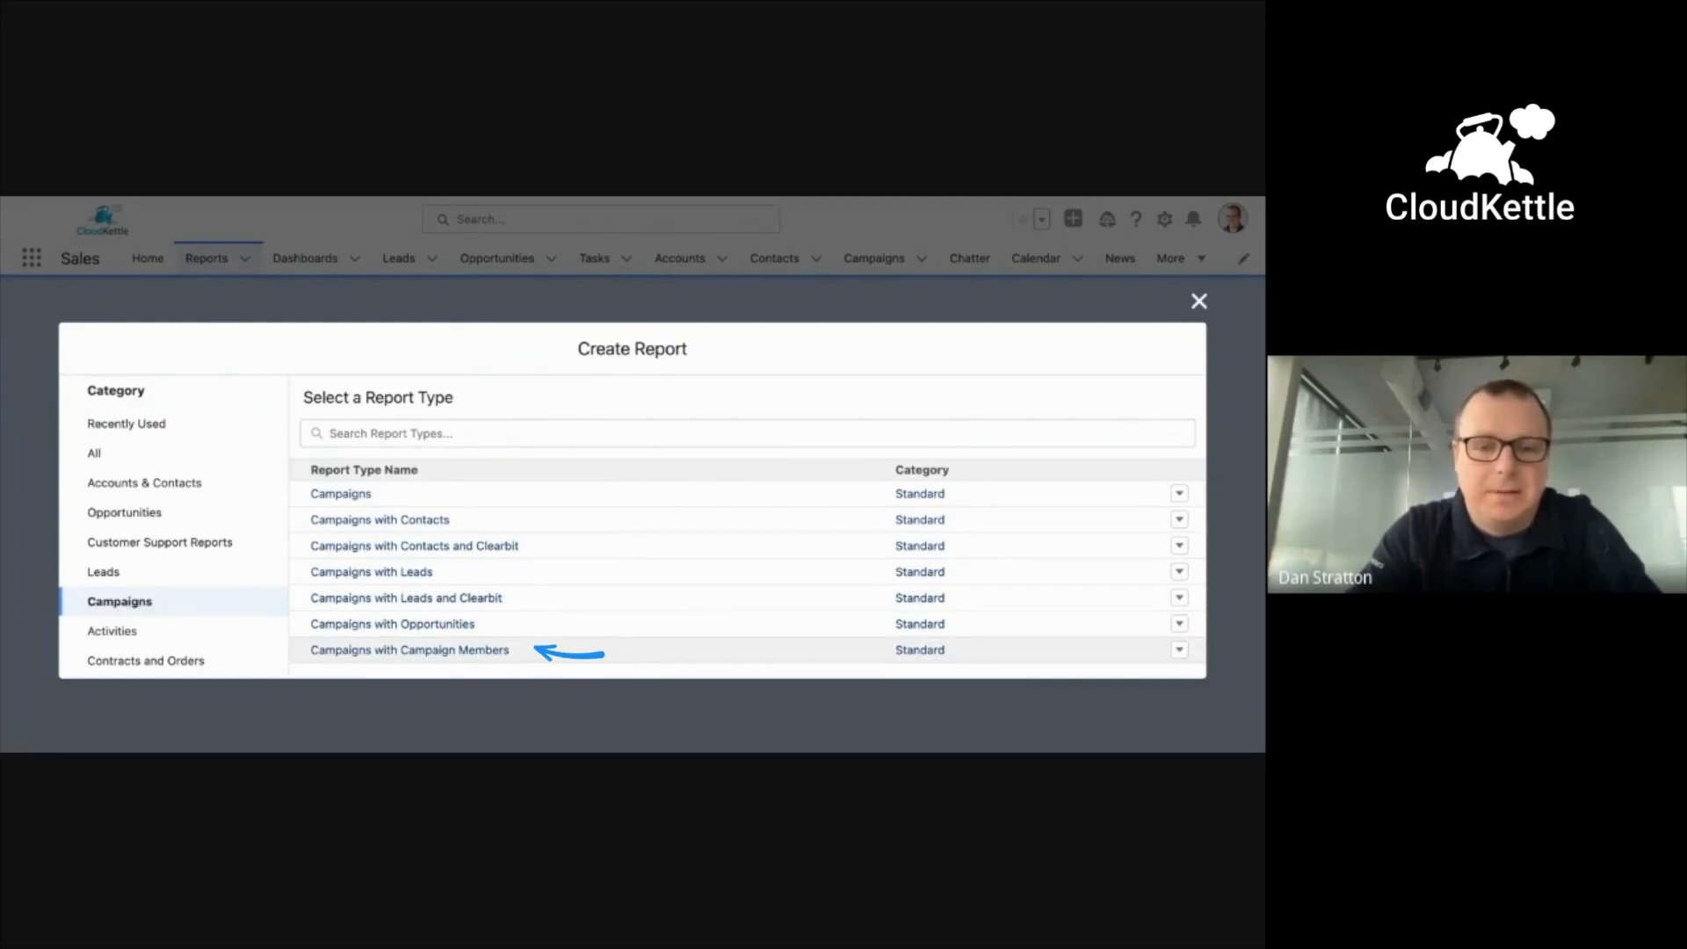
click(973, 499)
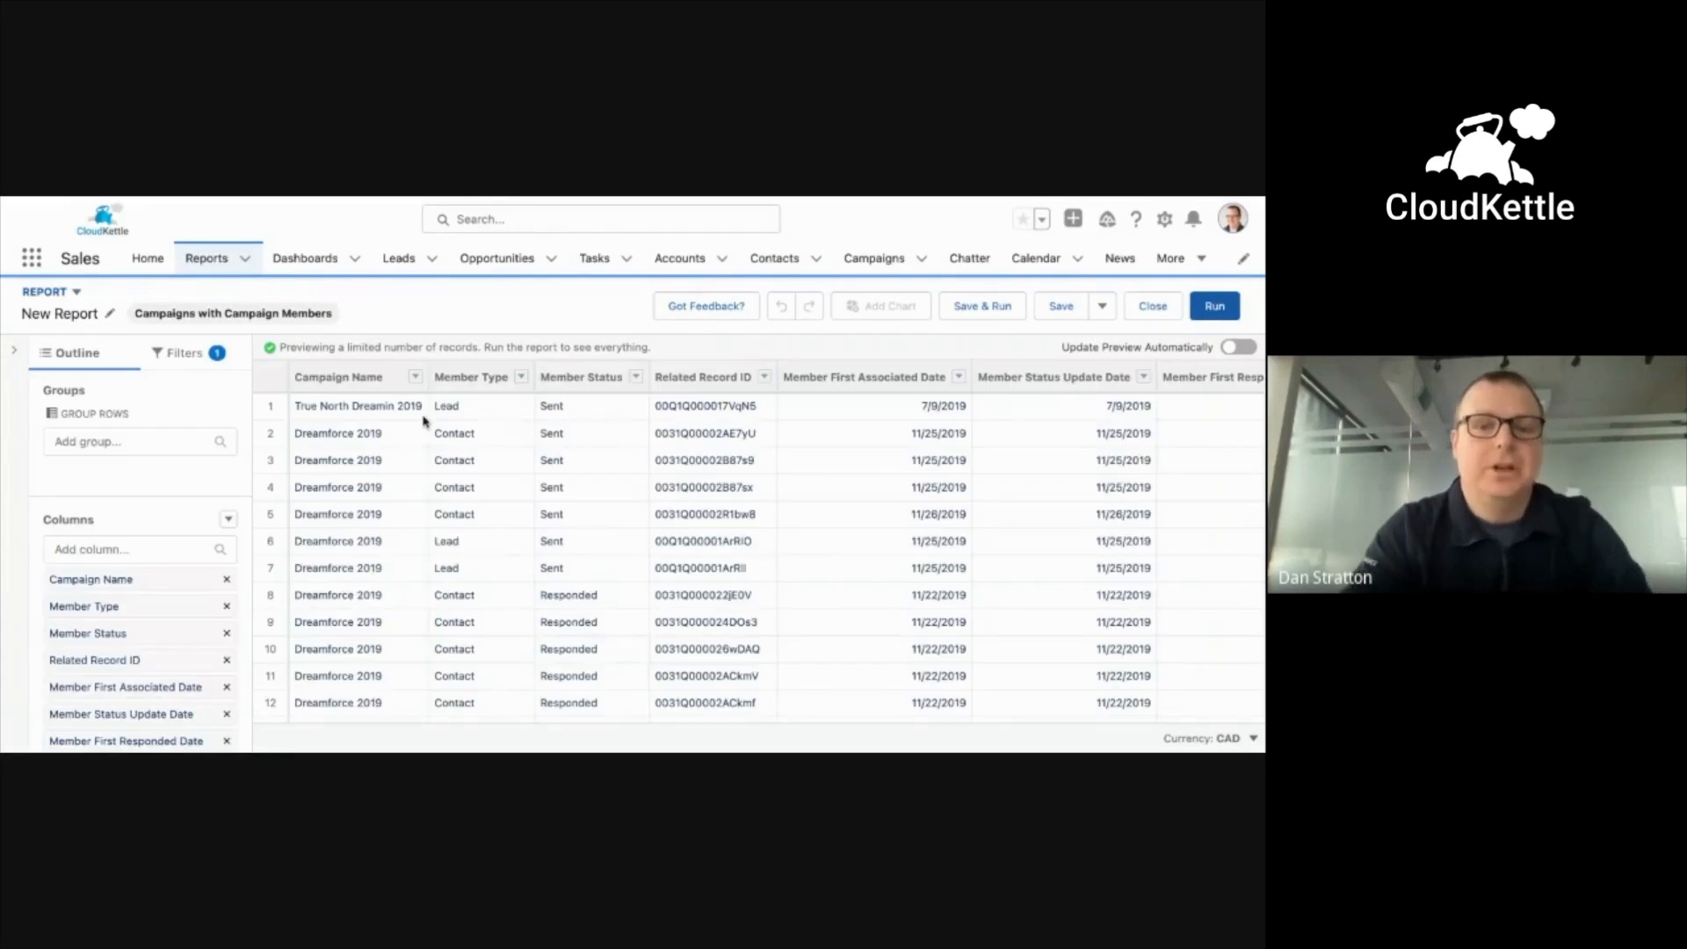
Group the report rows by Campaign Type, turn off detail rows and refresh the preview
click(120, 445)
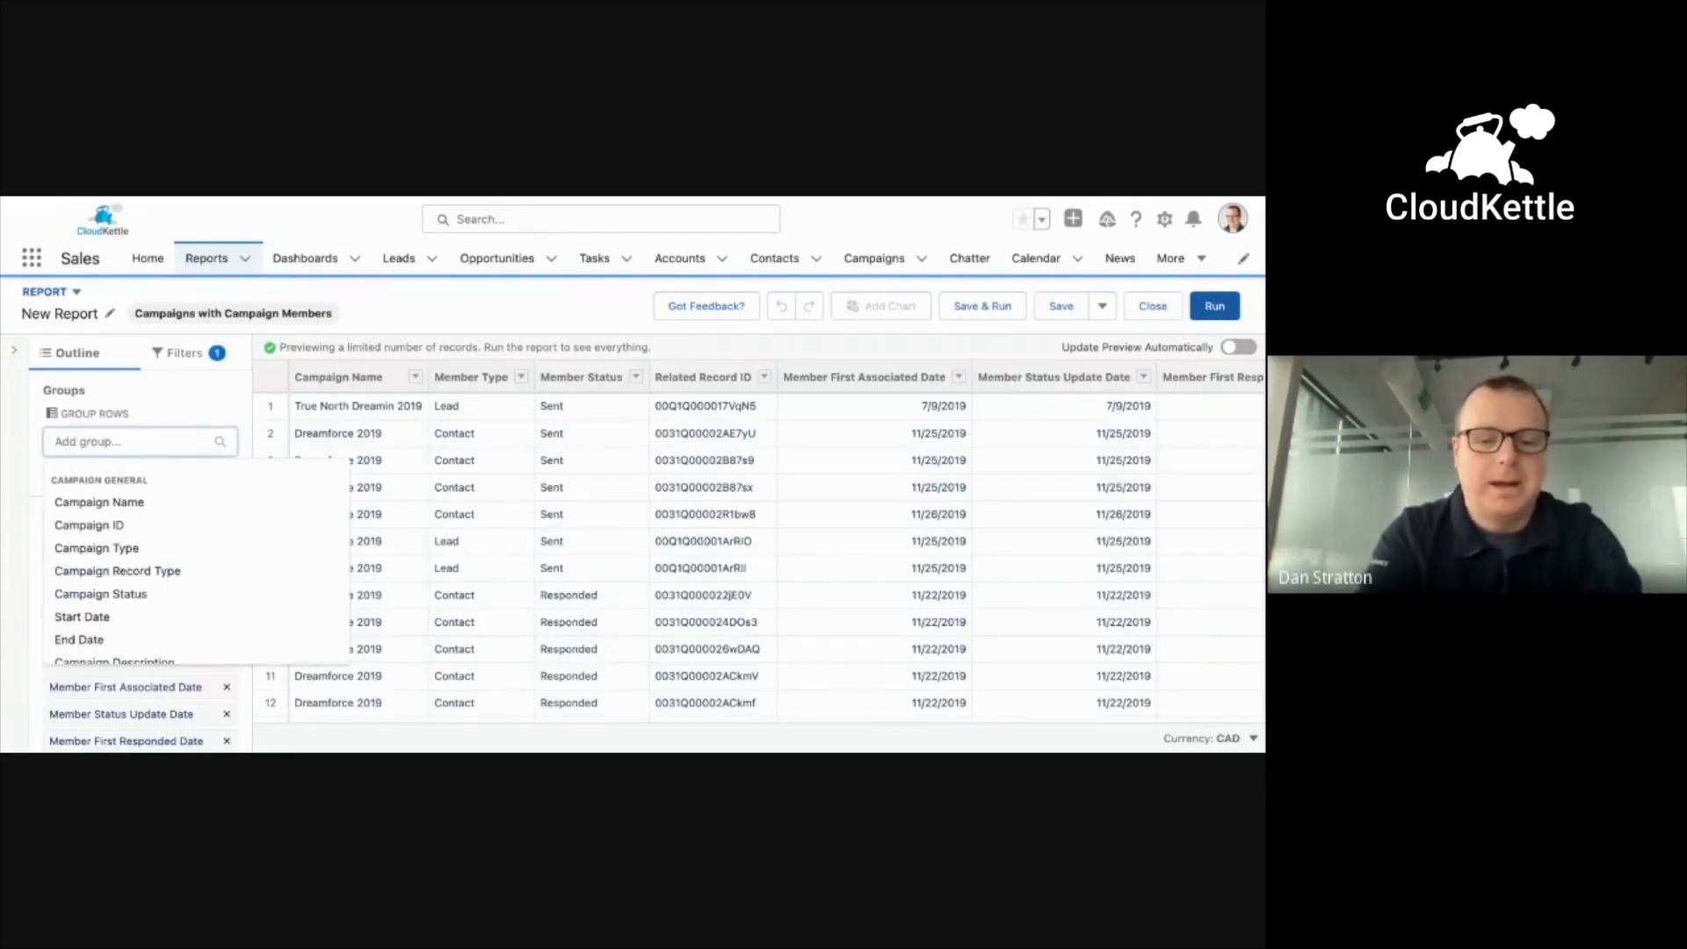
text(typ)
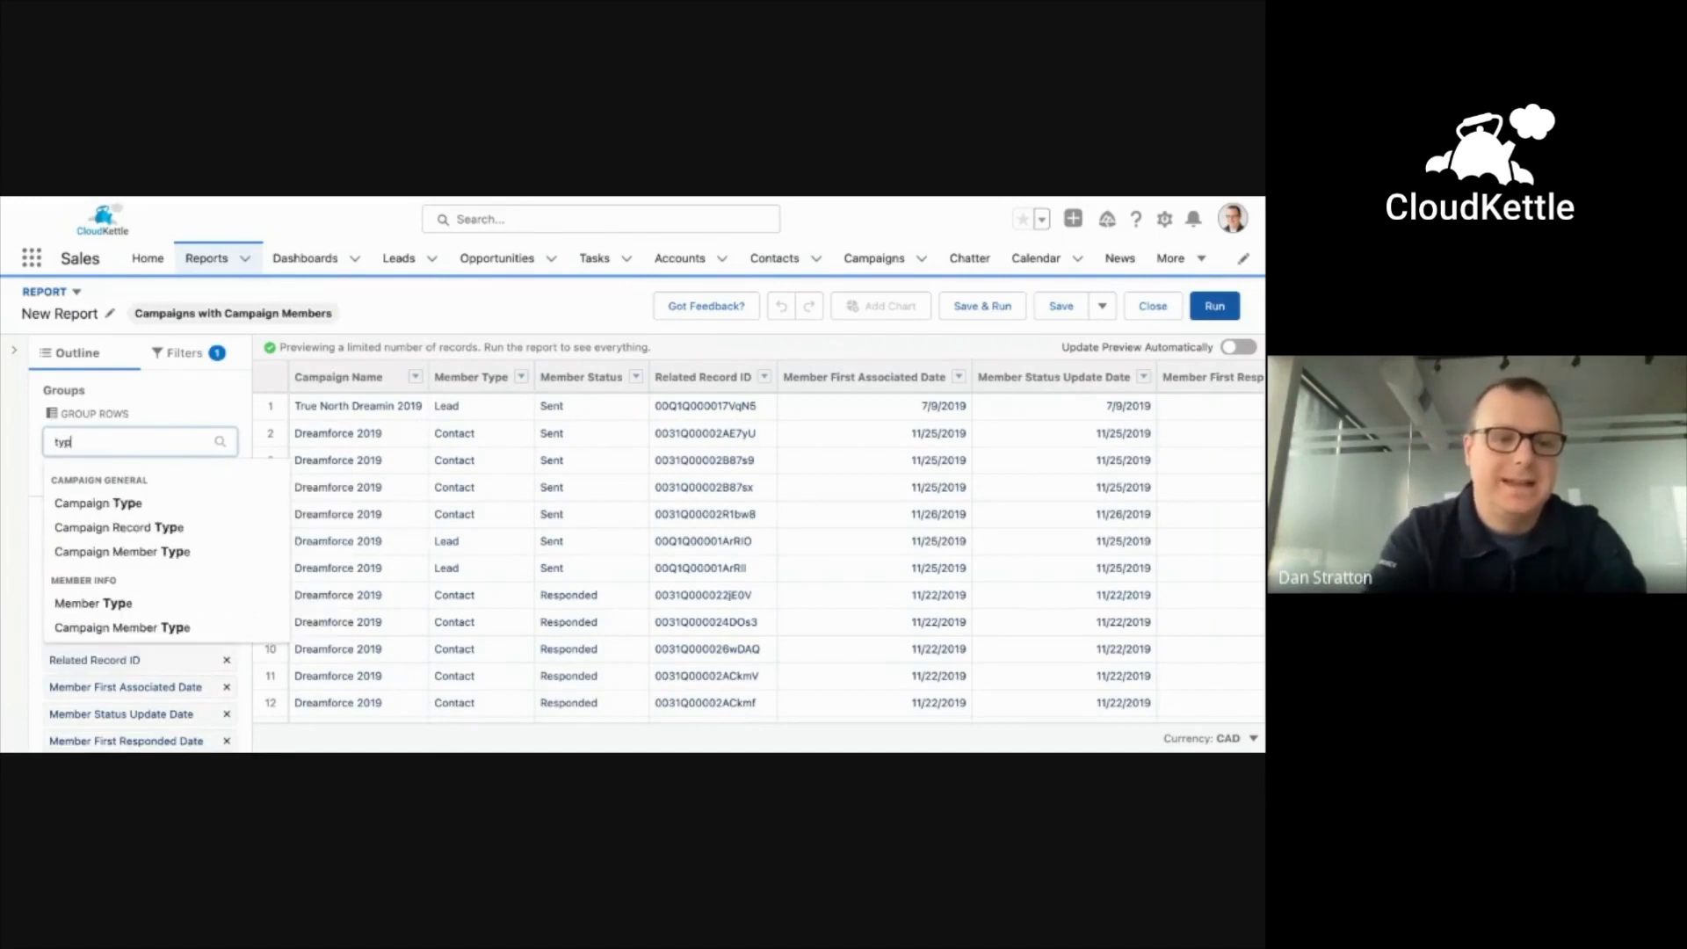
click(119, 500)
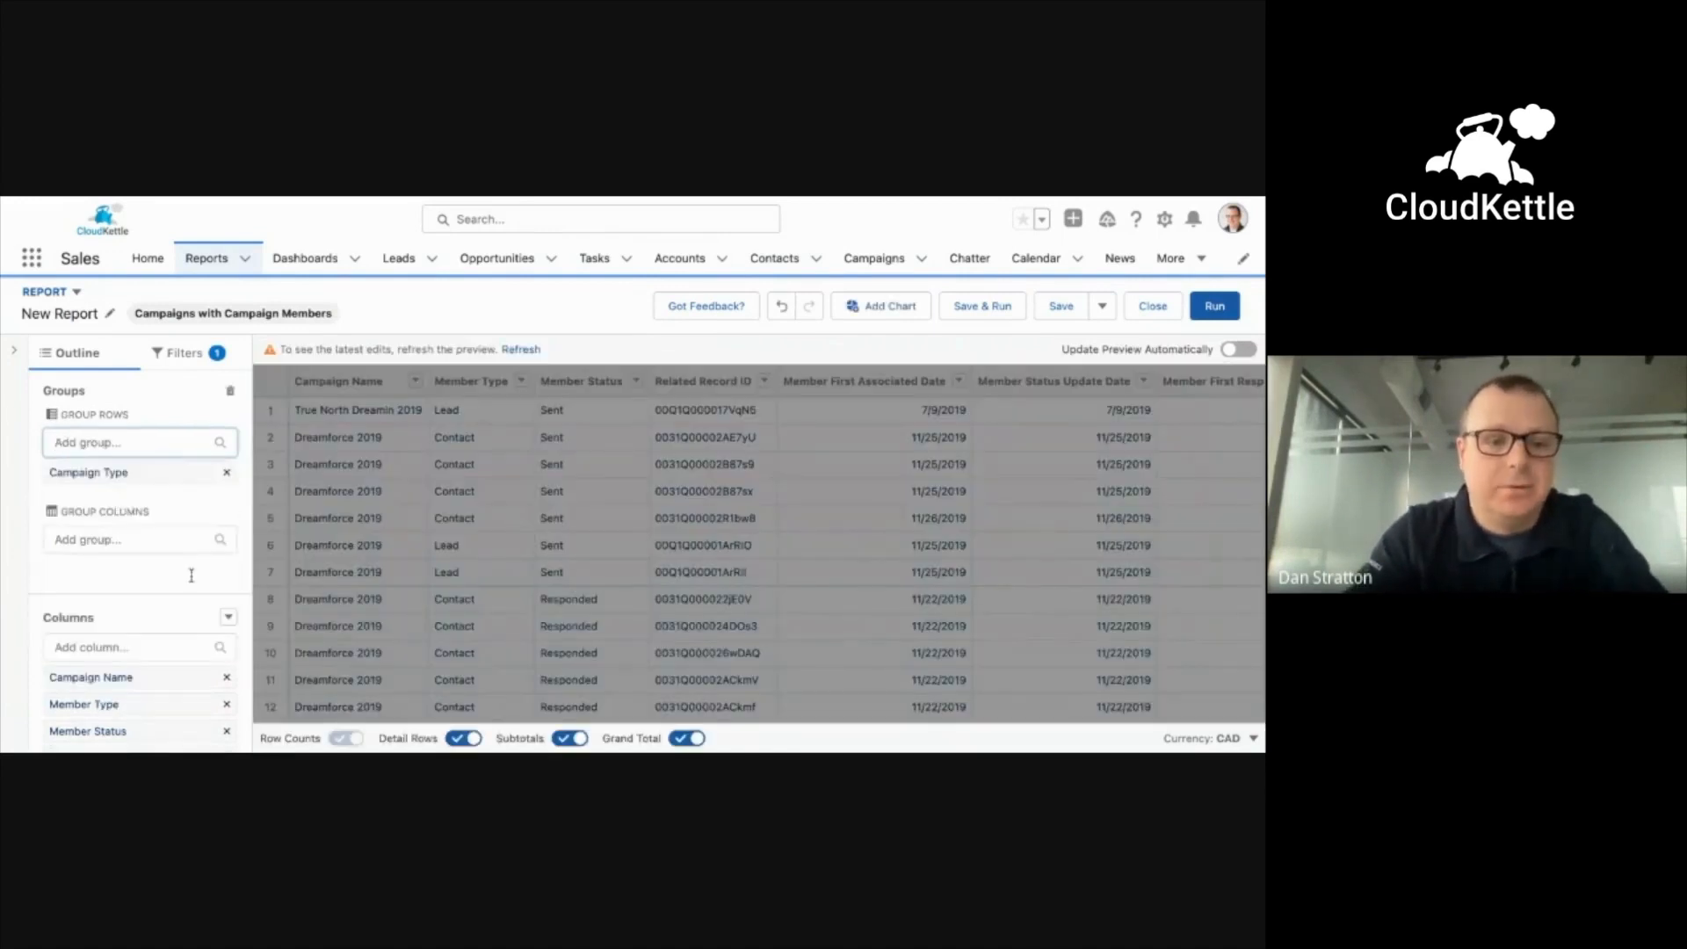
click(467, 739)
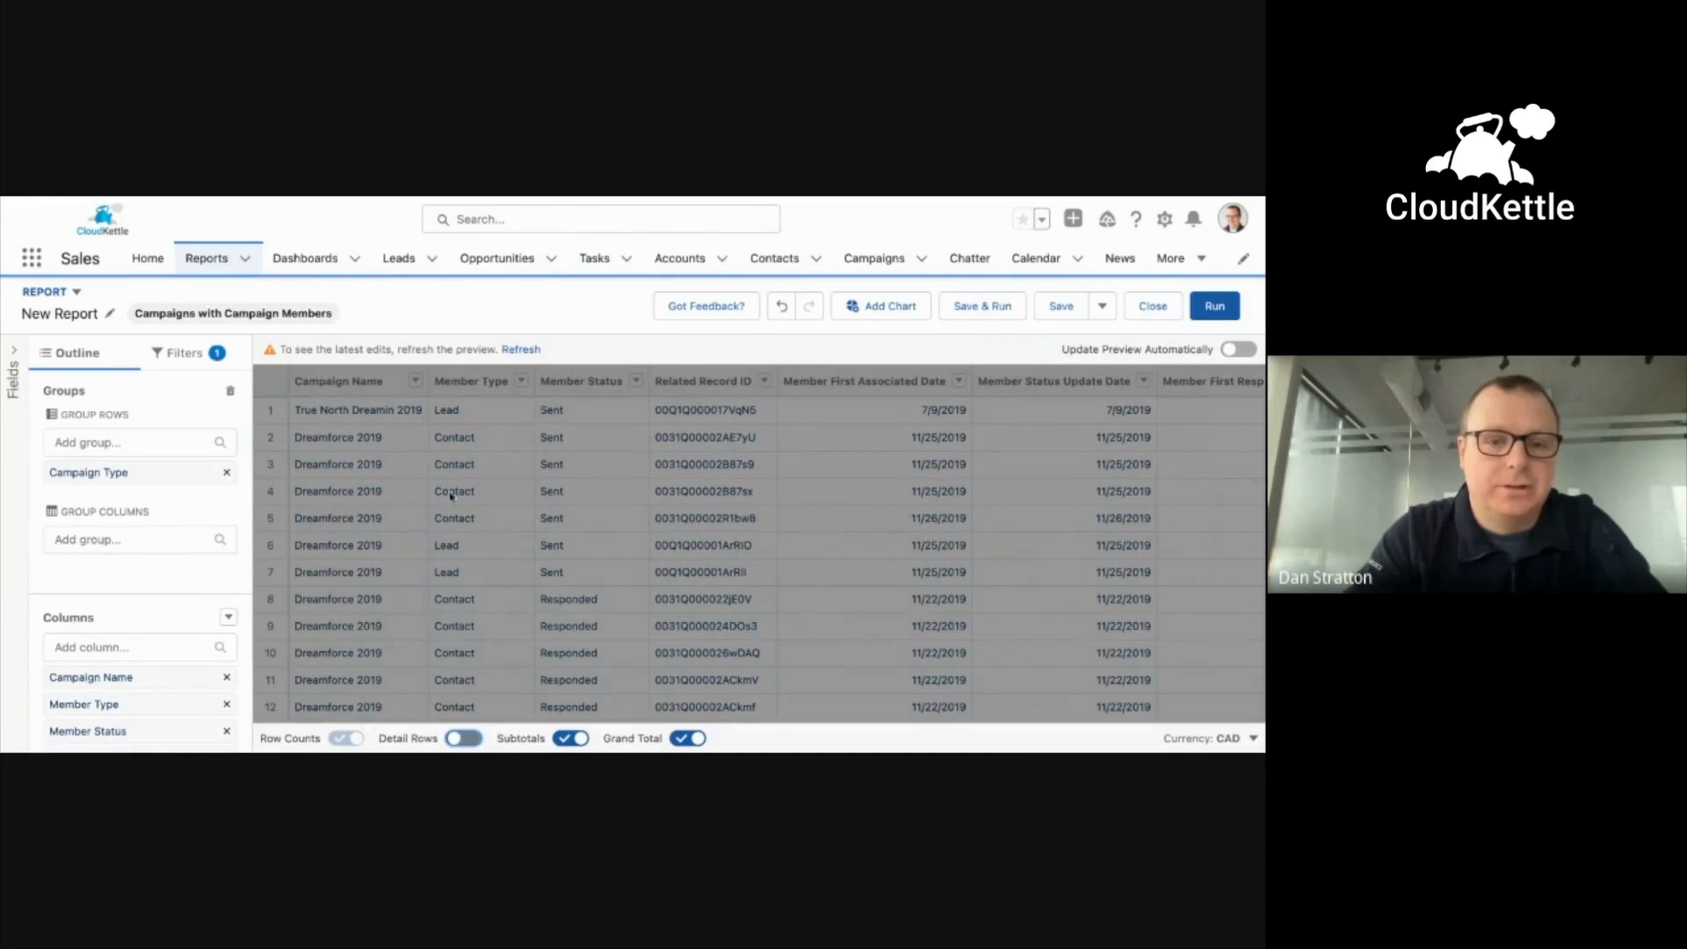
click(522, 350)
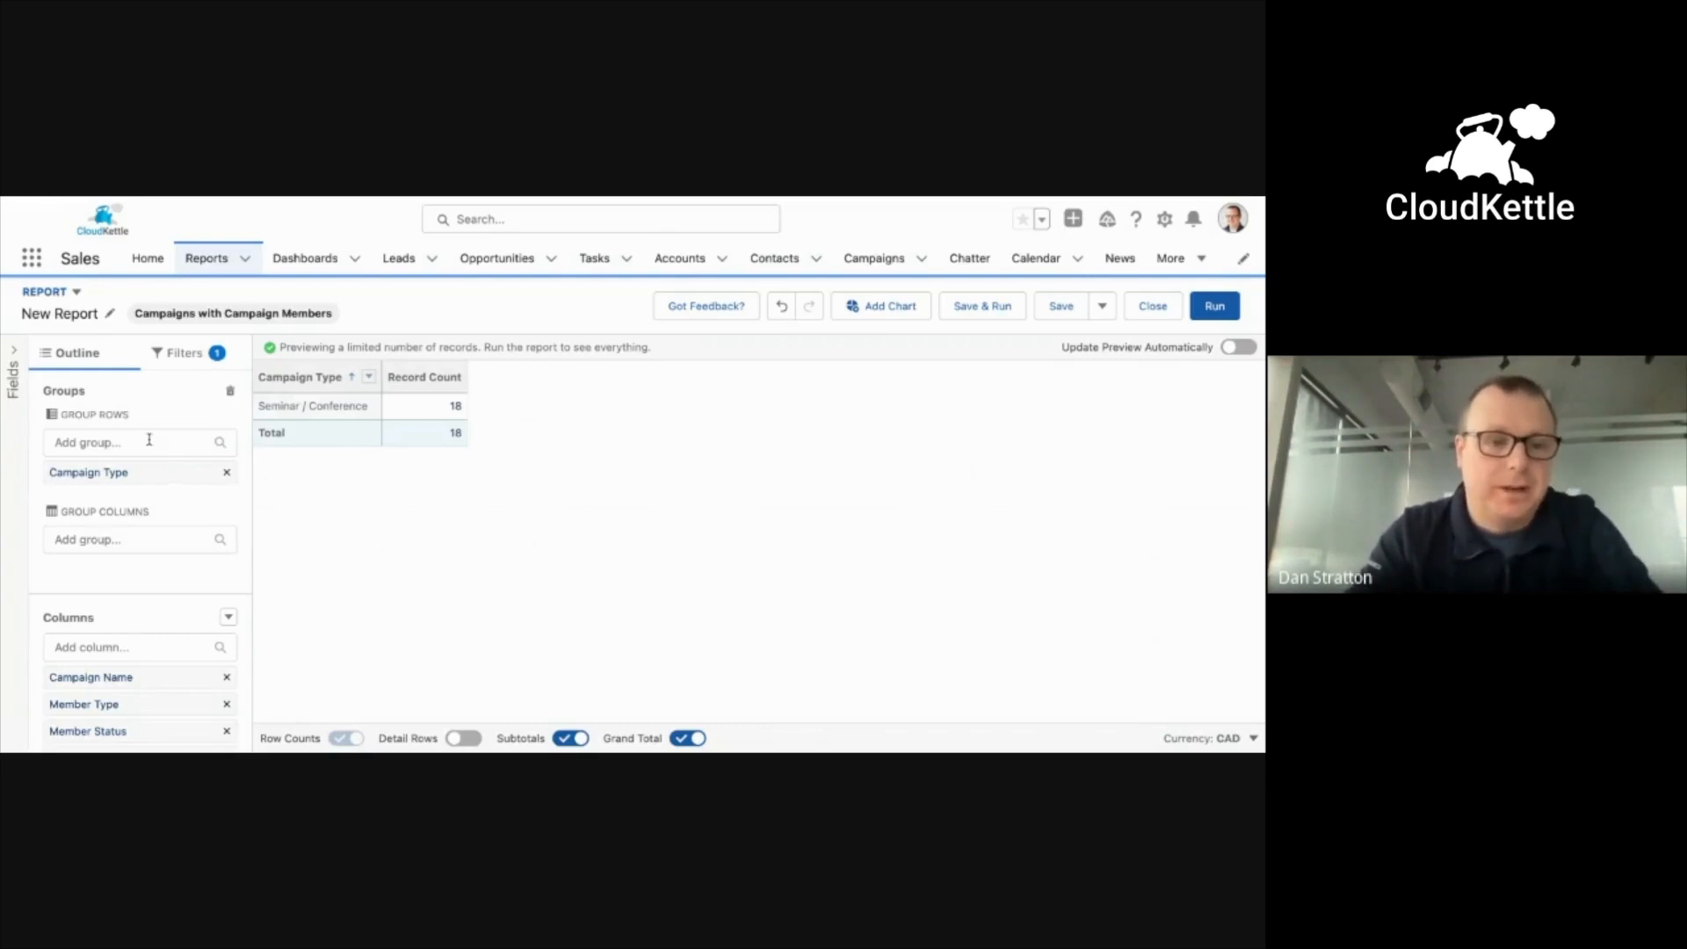
Set the report's Show Me filter to All campaigns
click(185, 356)
click(123, 462)
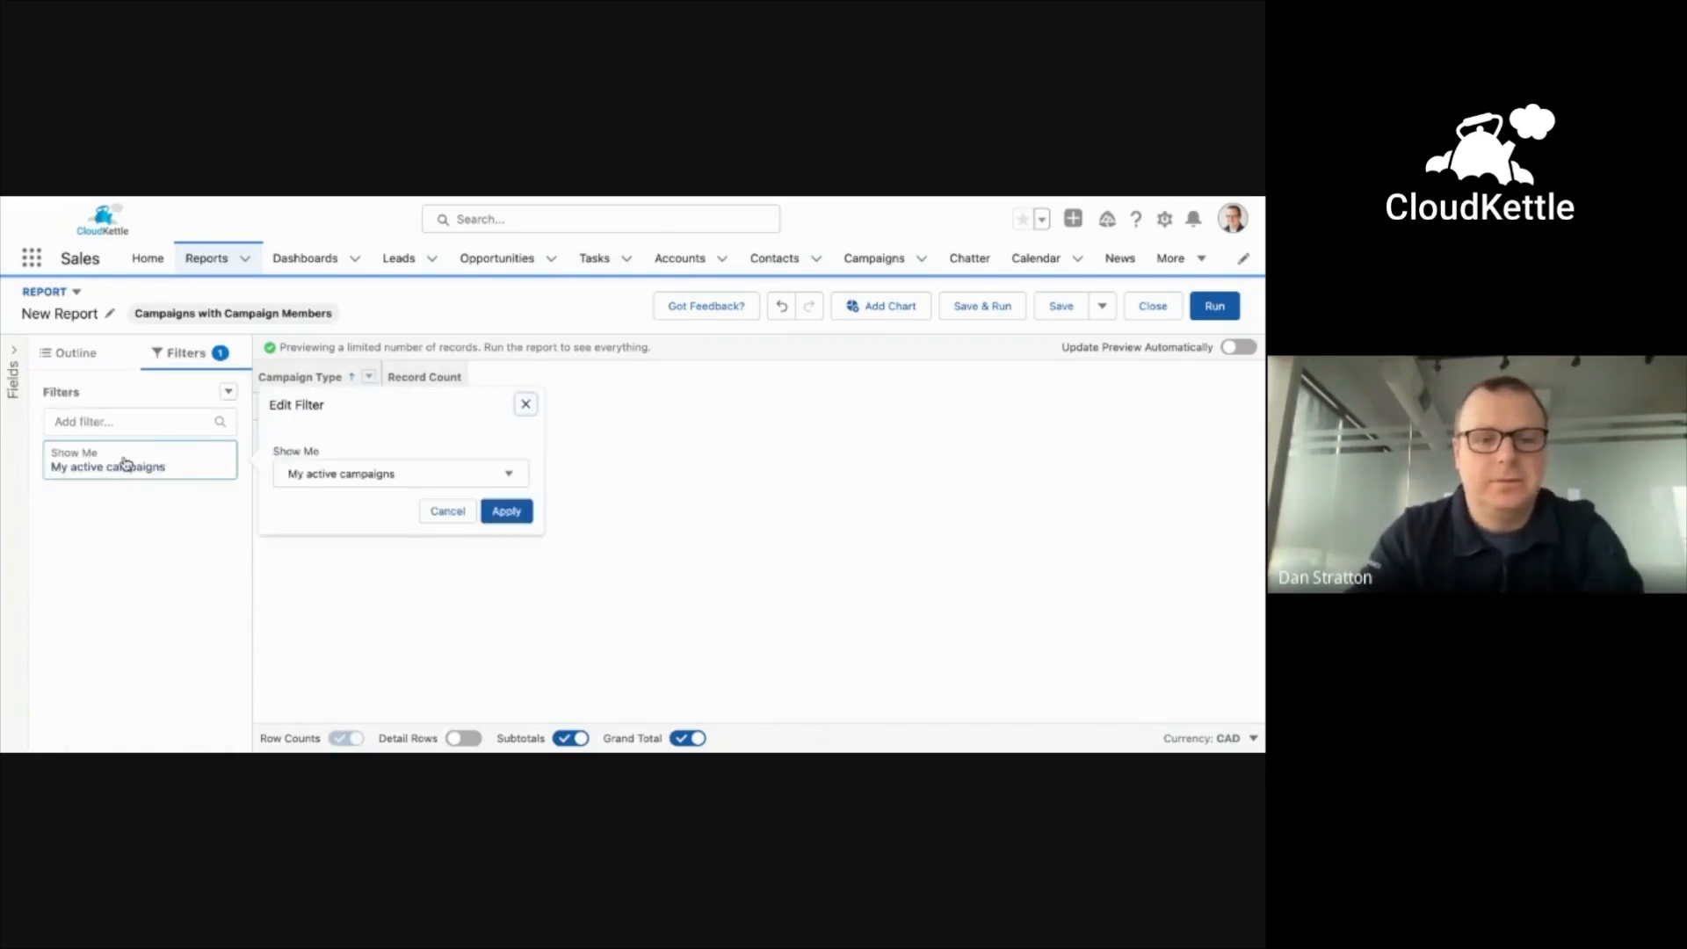
click(328, 477)
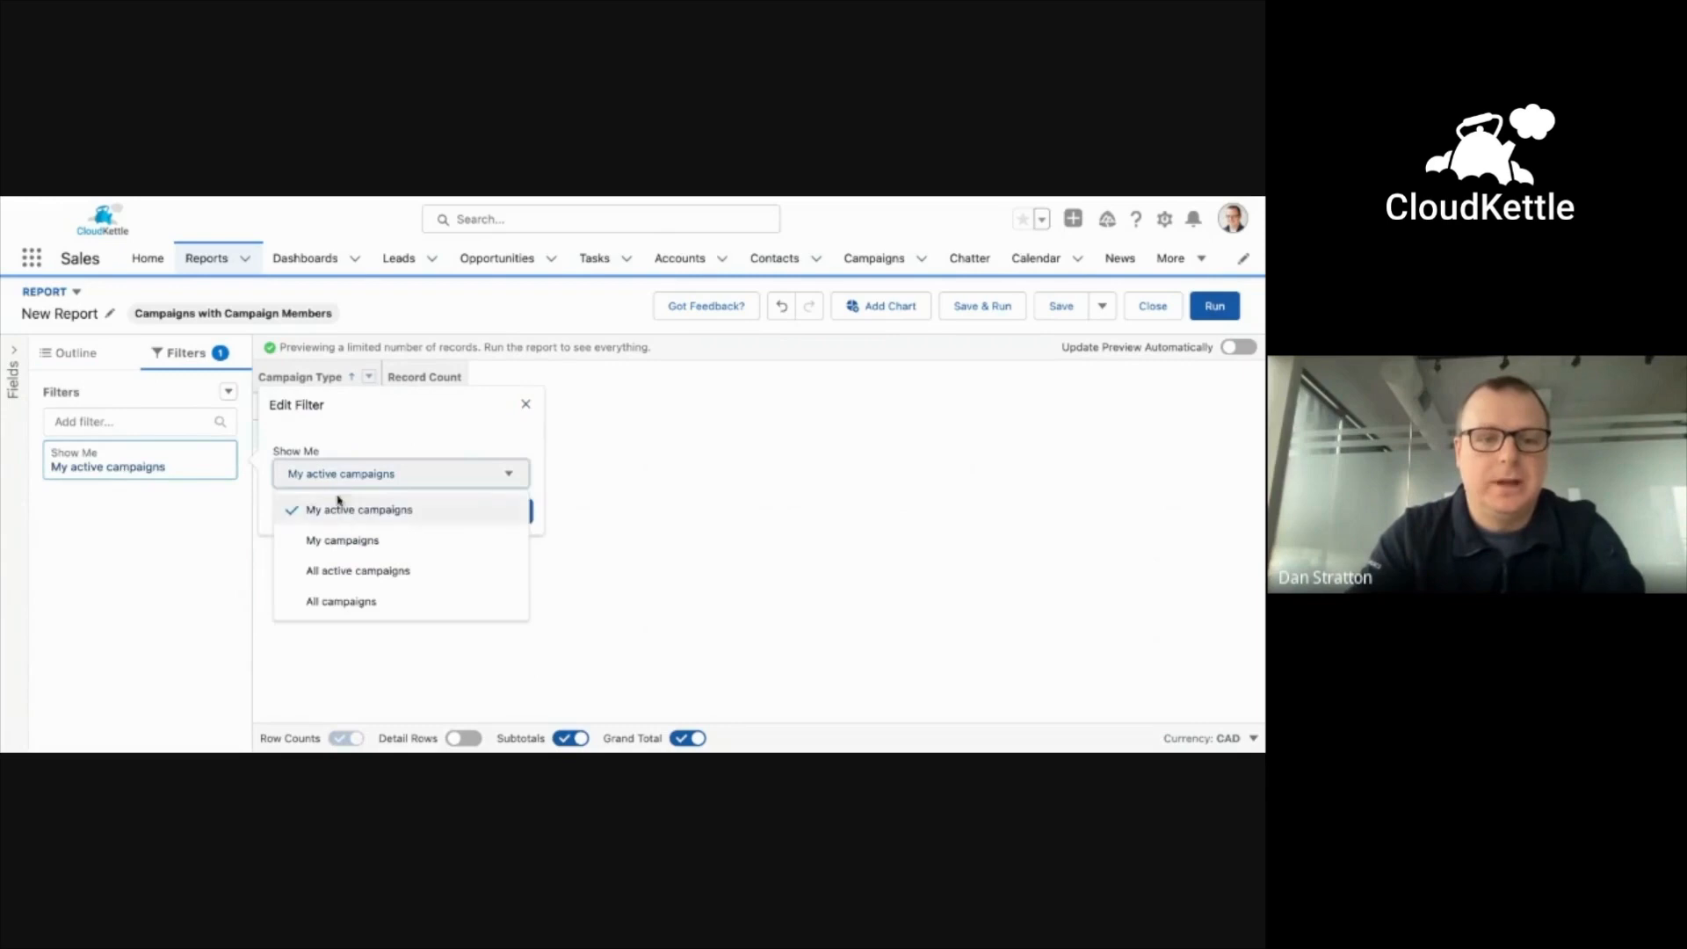
click(341, 603)
click(514, 516)
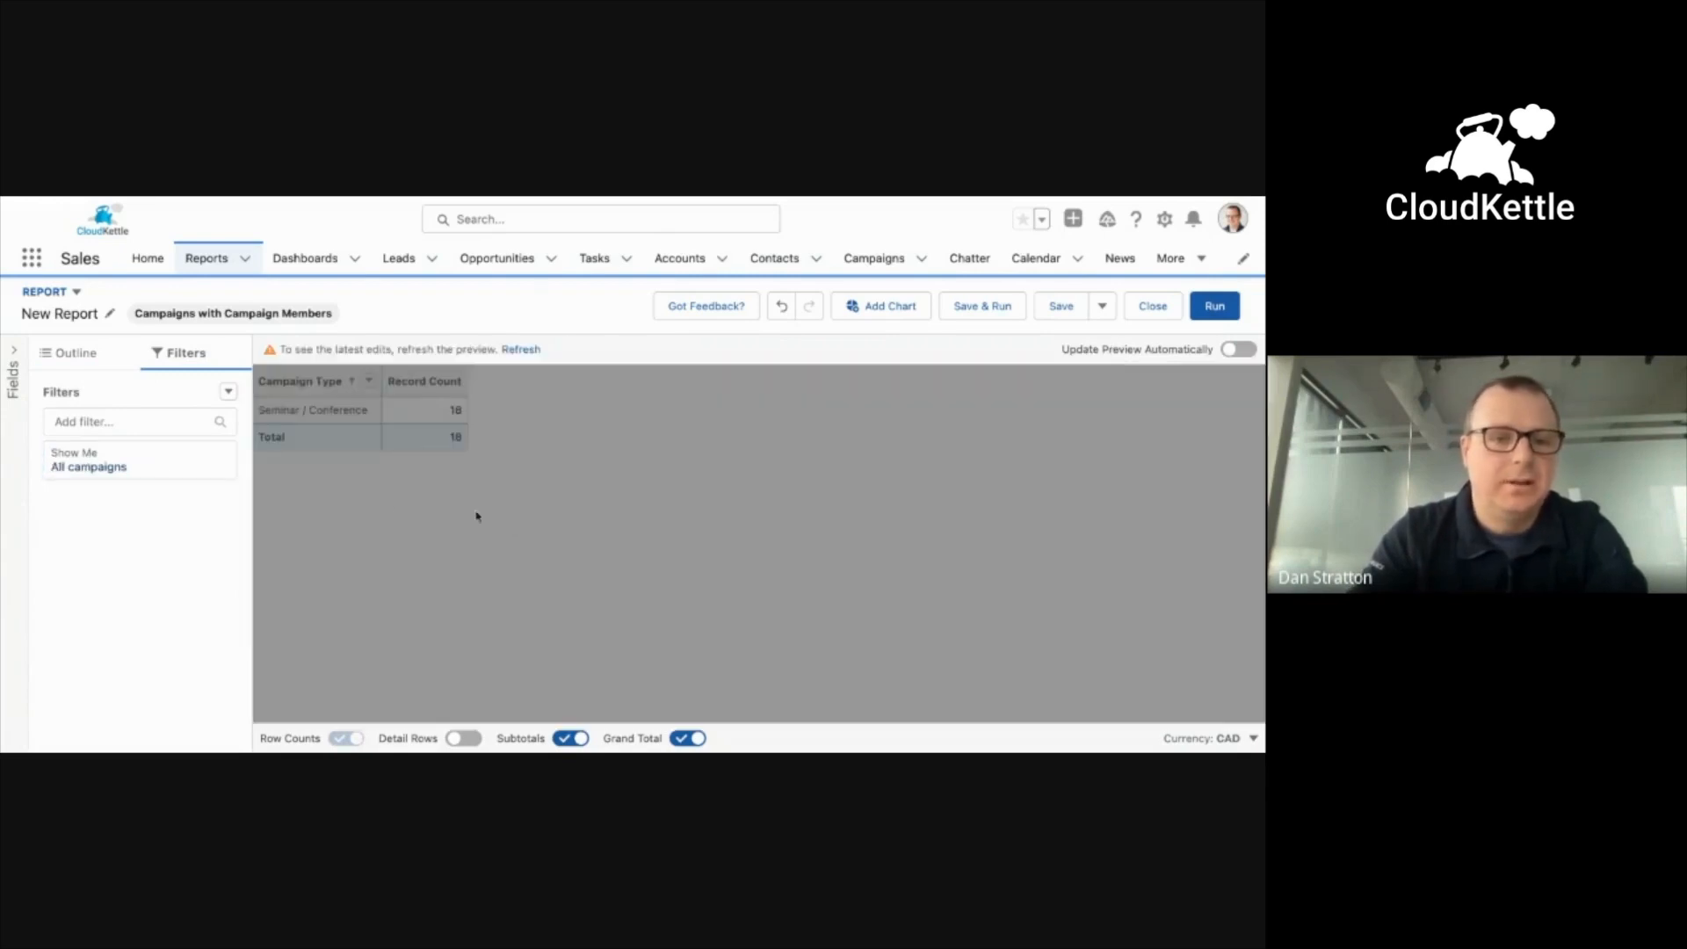
Add a report filter on the Member First Associated Date field
click(125, 421)
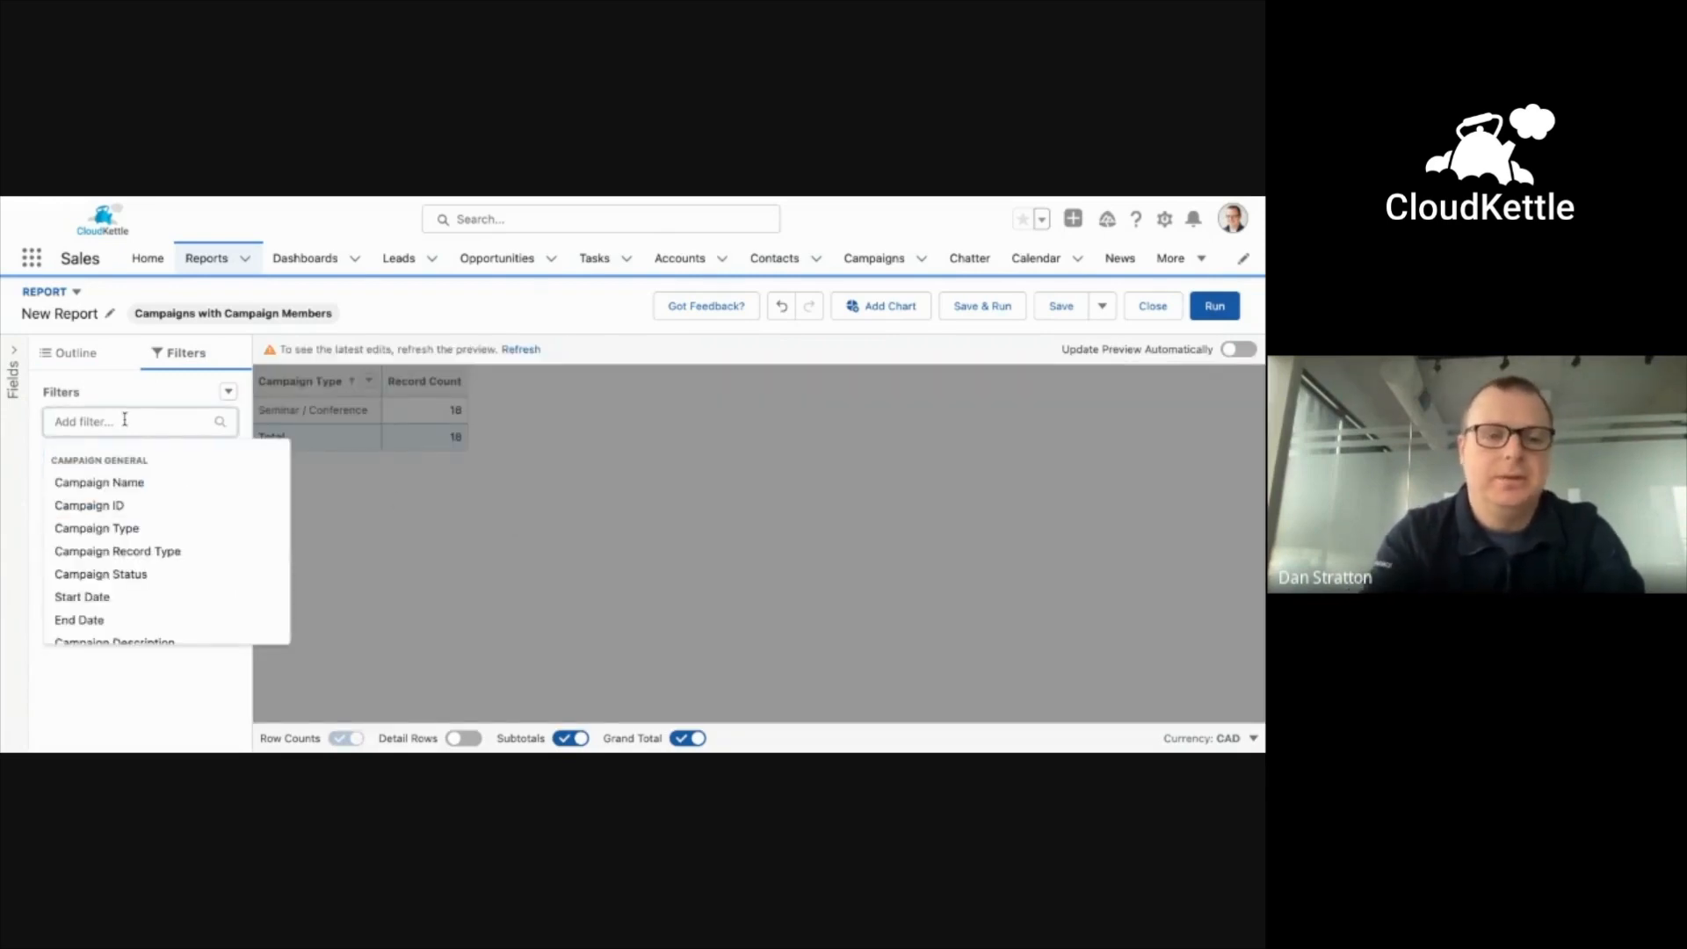
text(start)
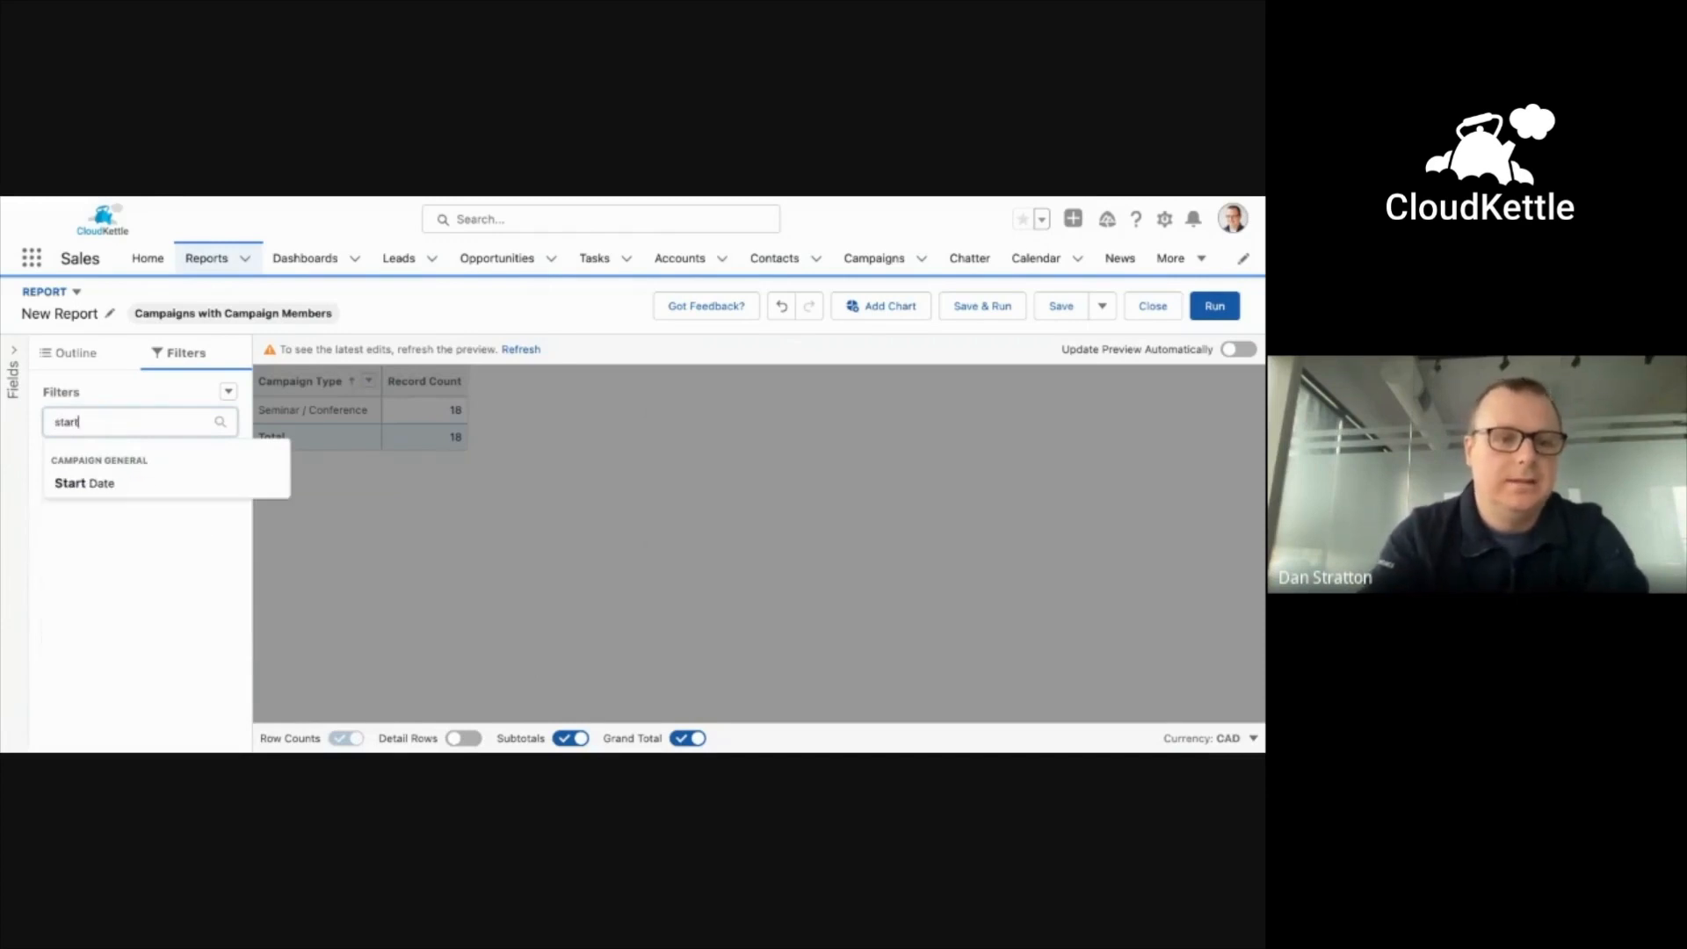
key(BackSpace)
key(BackSpace)
key(BackSpace)
key(BackSpace)
text(mem)
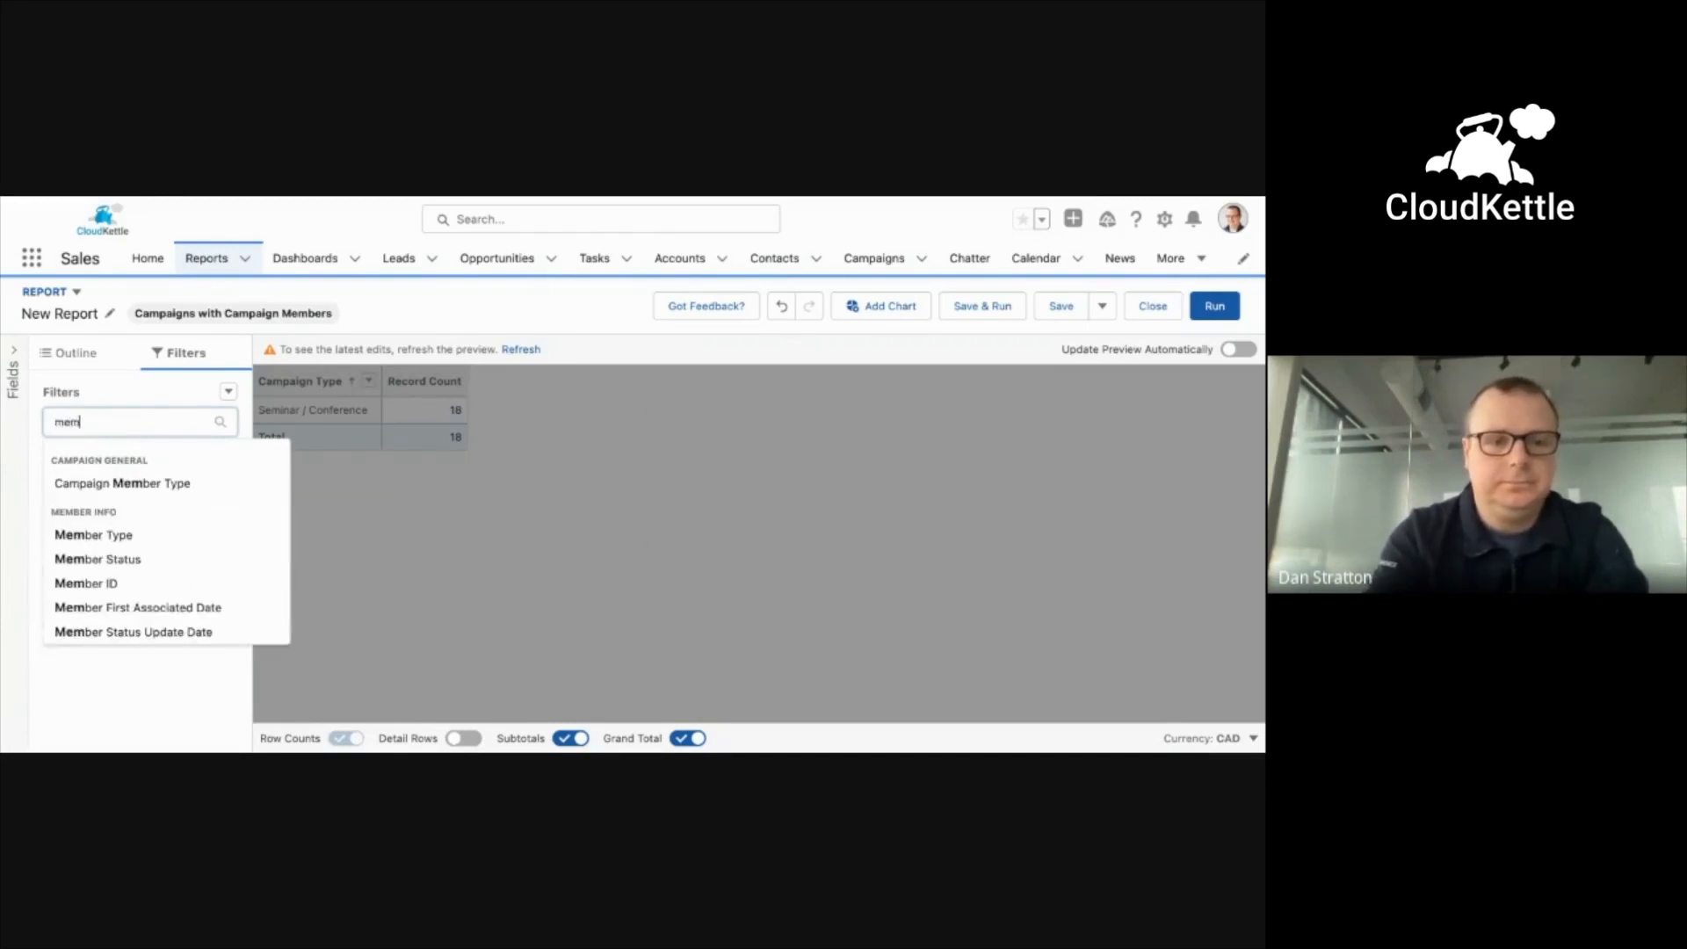
click(173, 615)
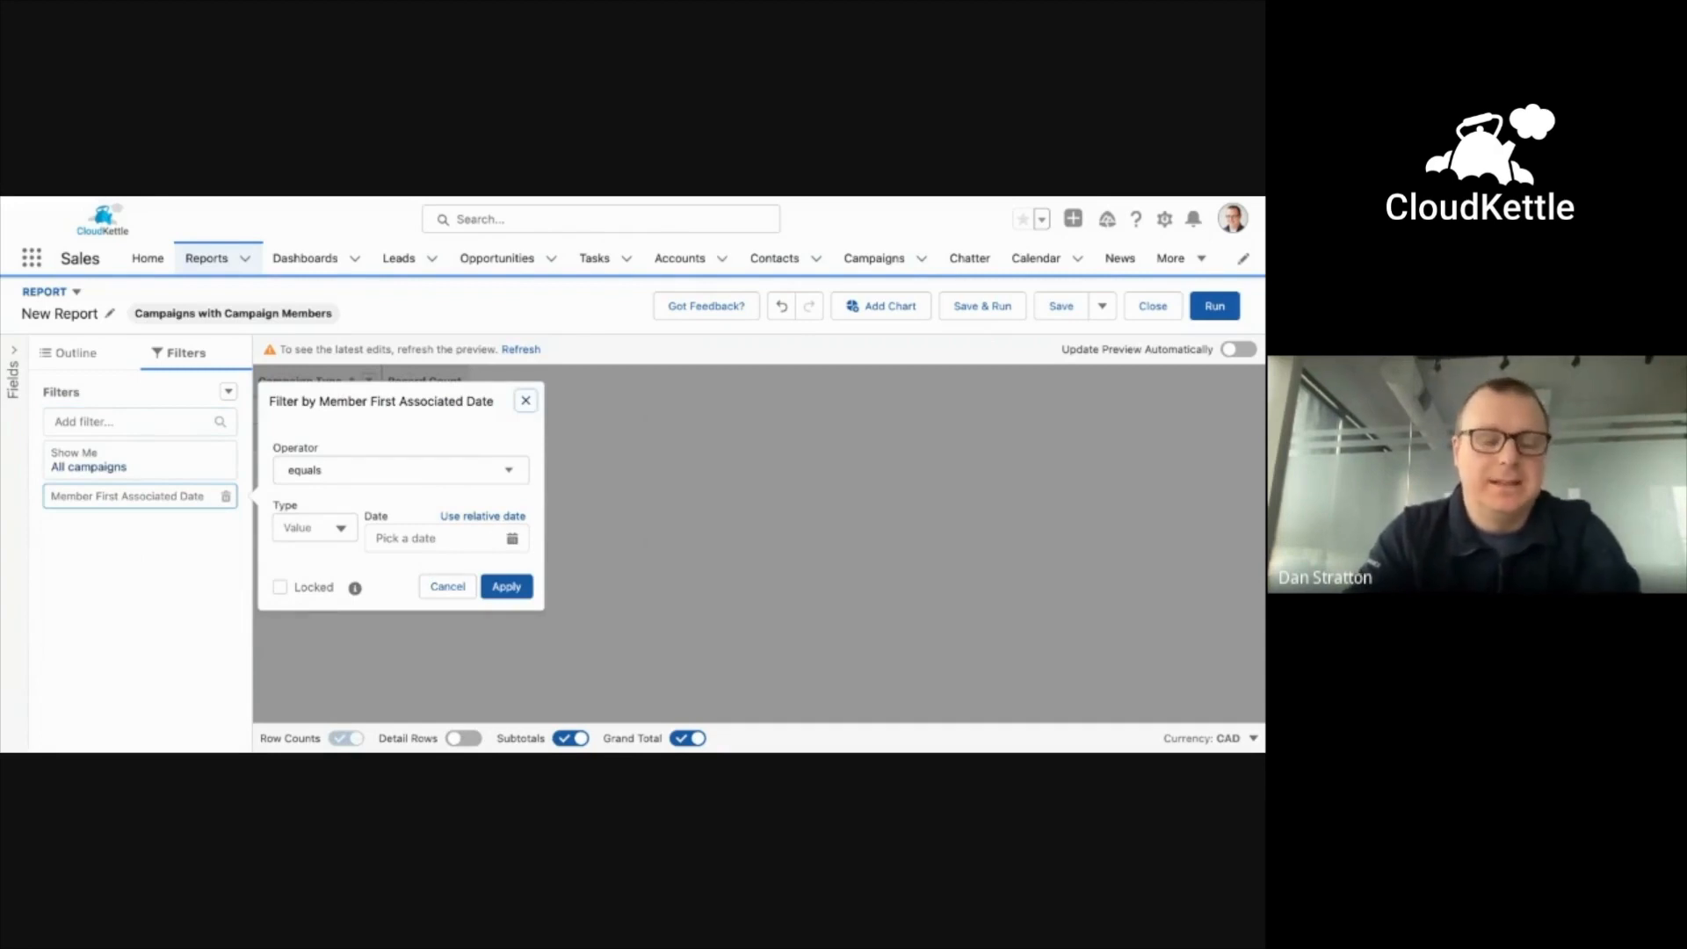
Set the Member First Associated Date filter to equal the relative date THIS FISCAL YEAR and apply it
click(482, 516)
click(433, 539)
text(THIS)
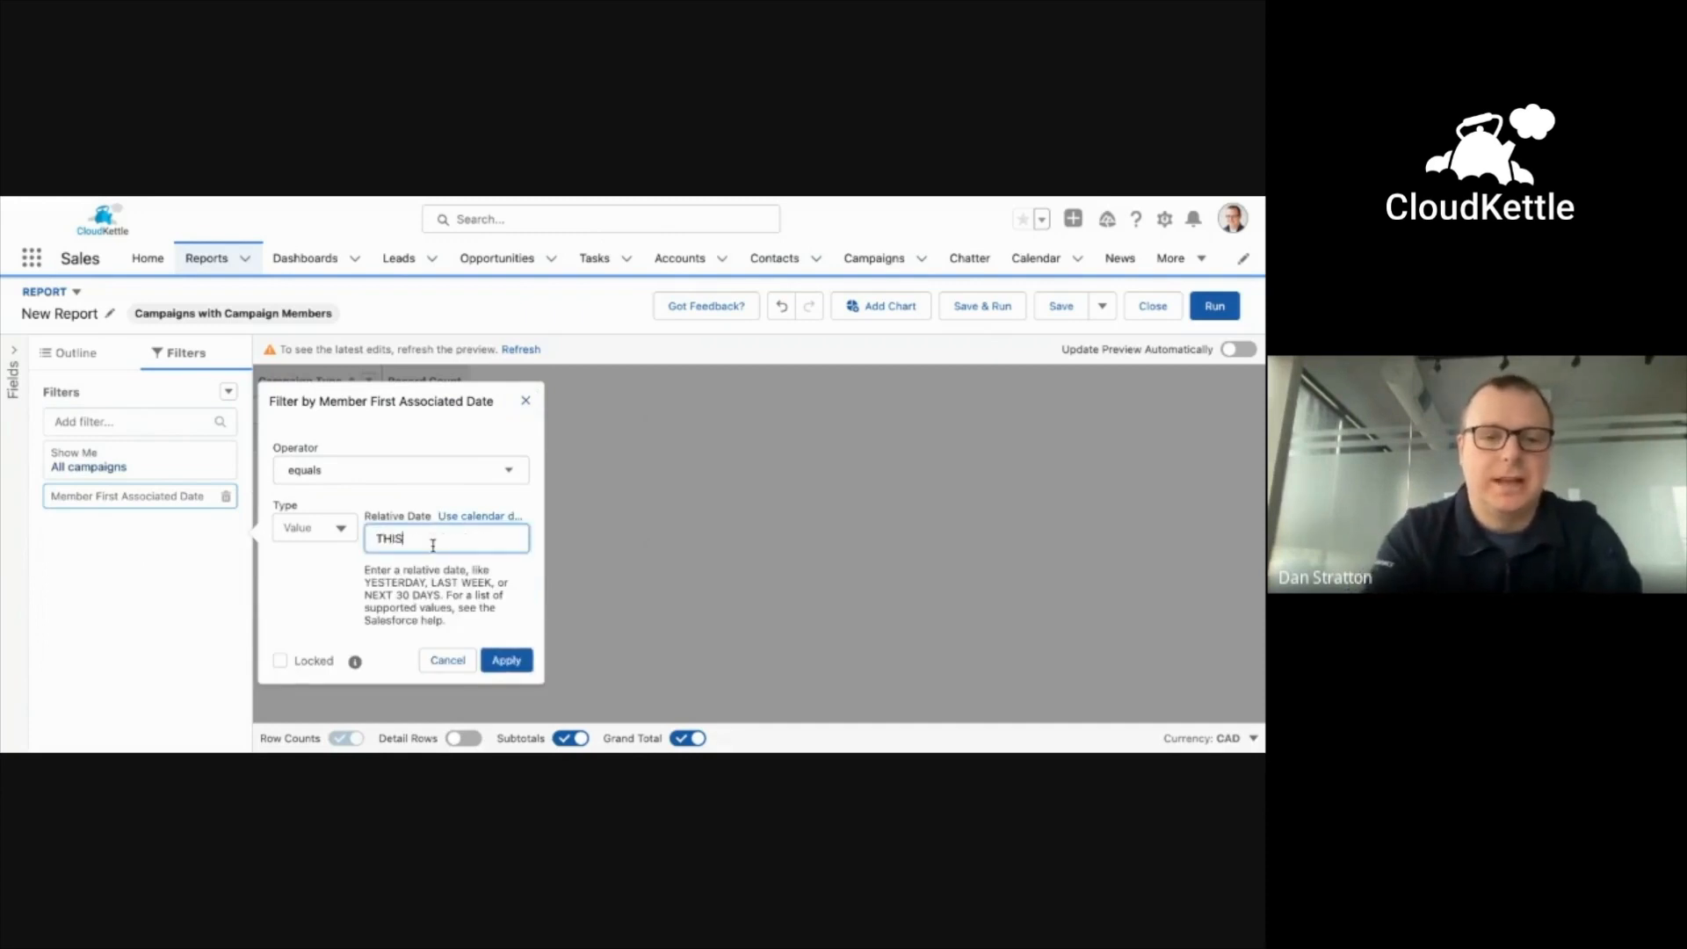
text( FIS)
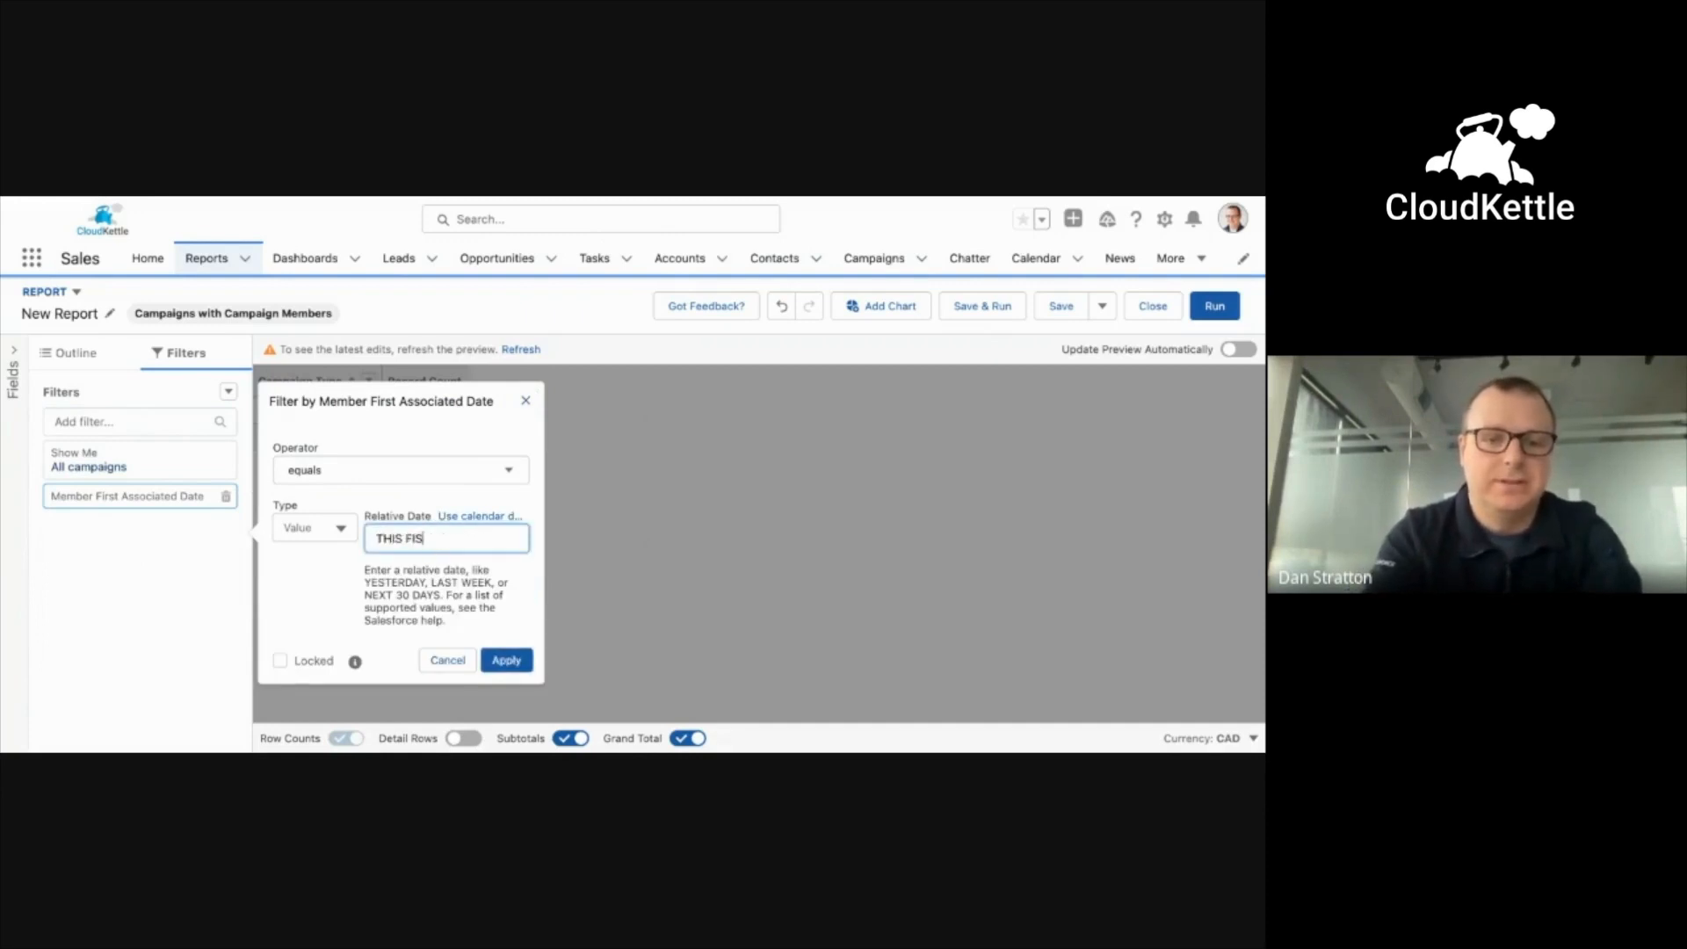
text(CAL )
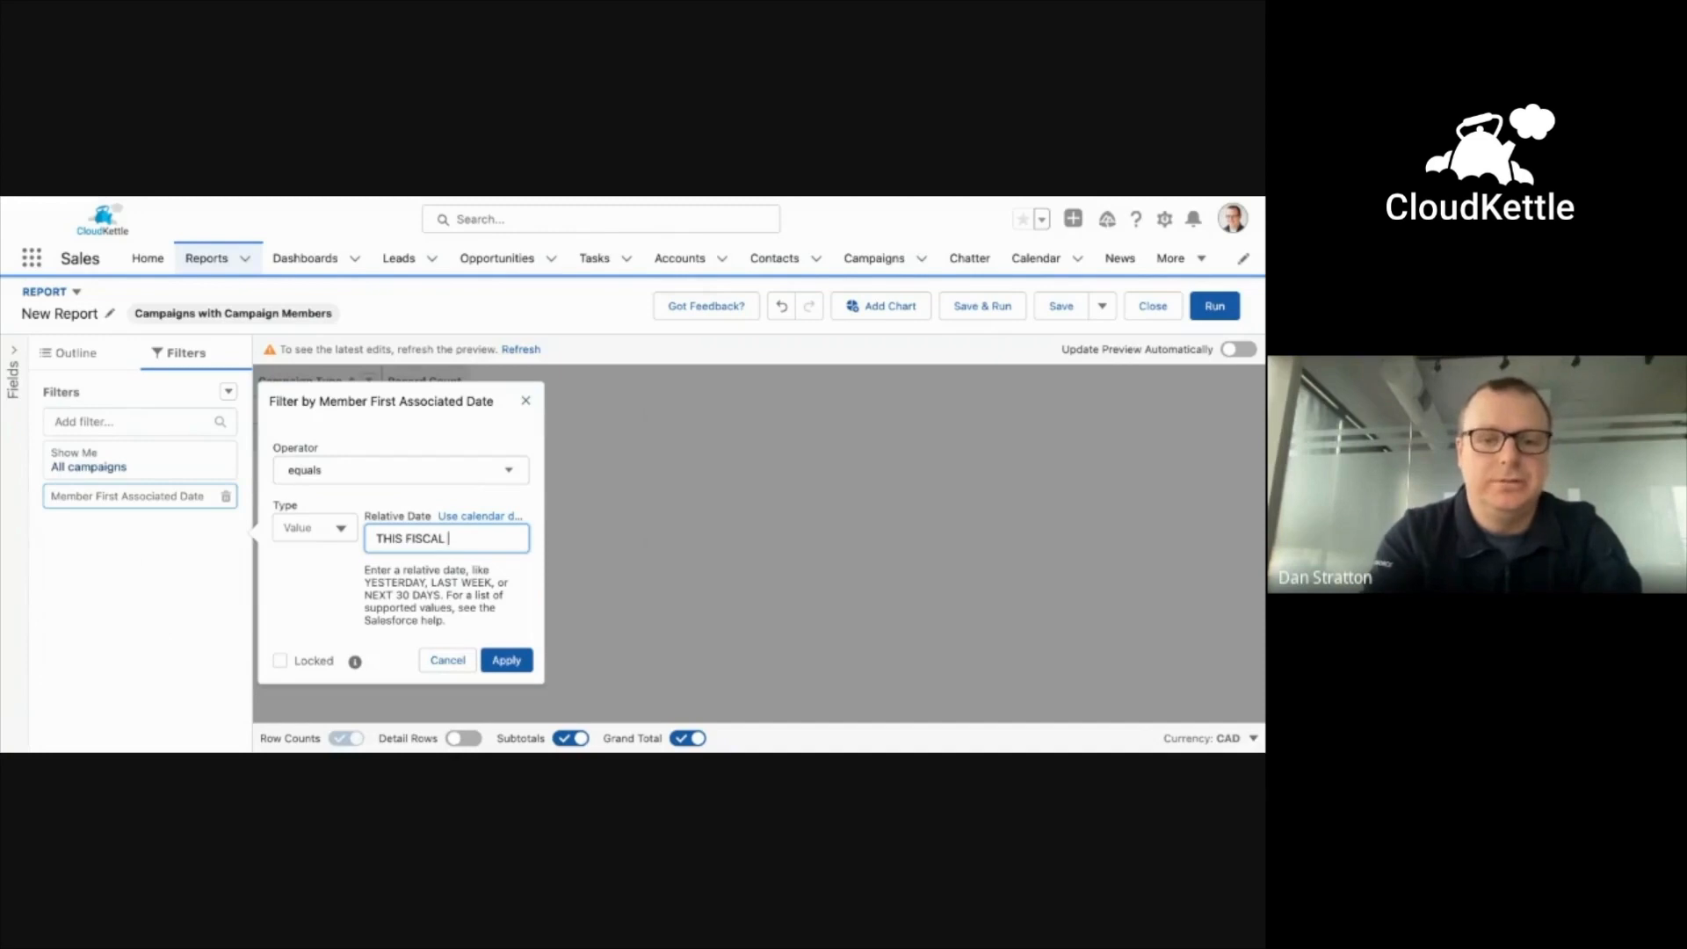
text(YEAR)
click(508, 663)
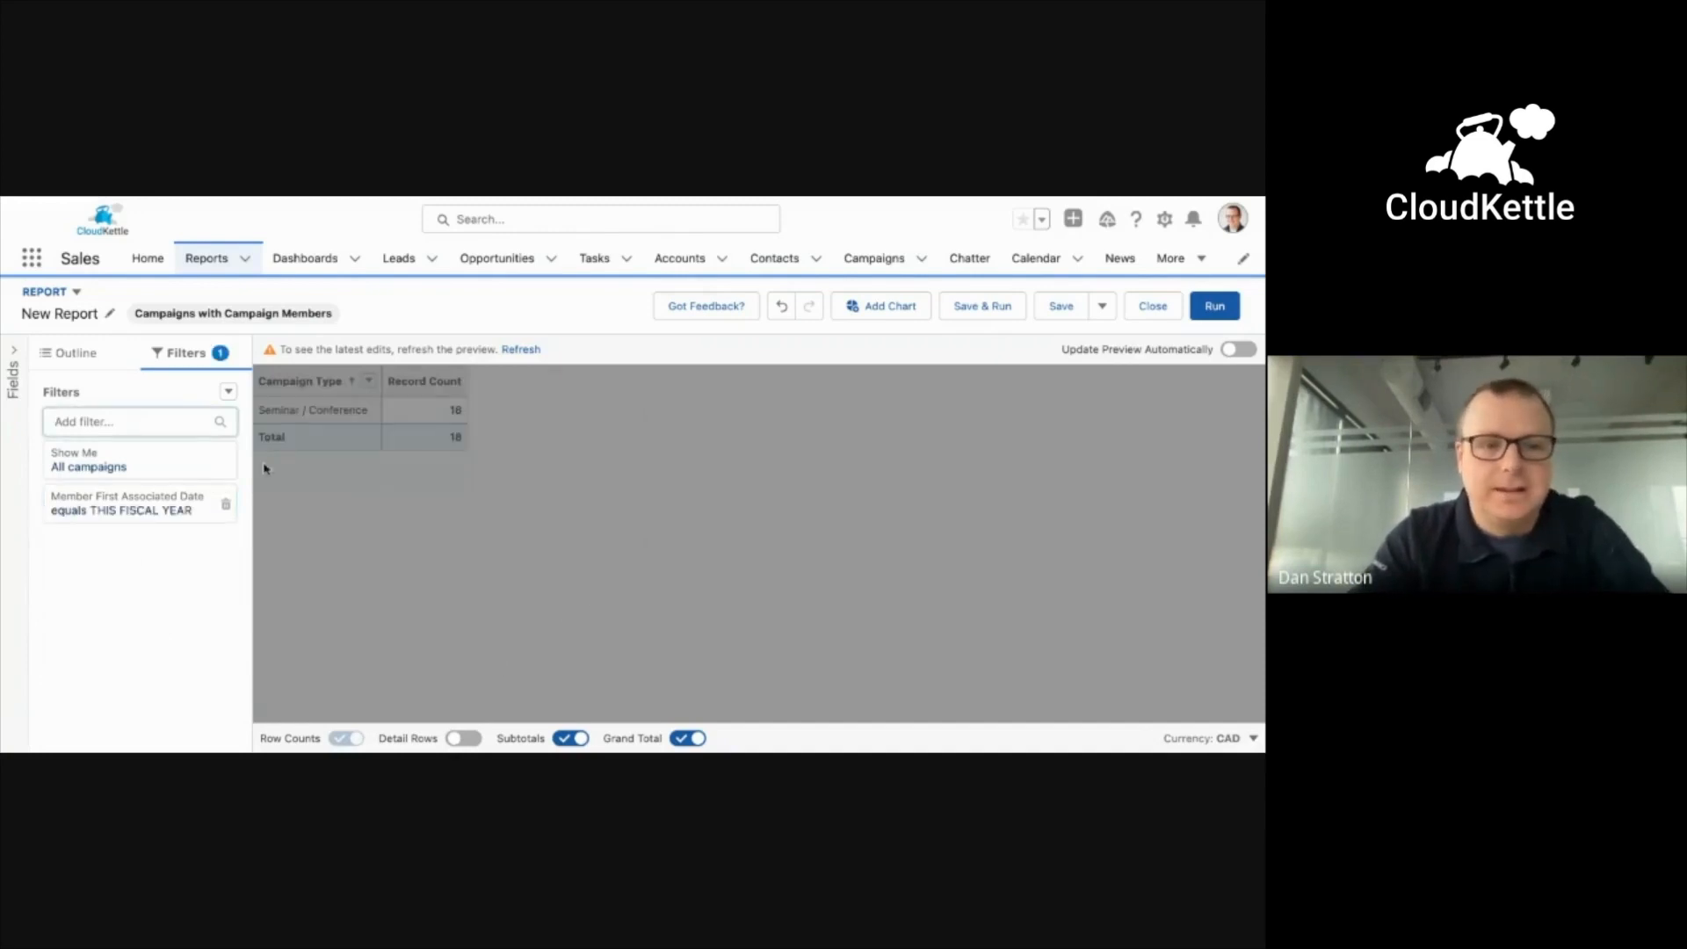
Refresh the report preview and run the full report to view member counts by campaign type
click(72, 356)
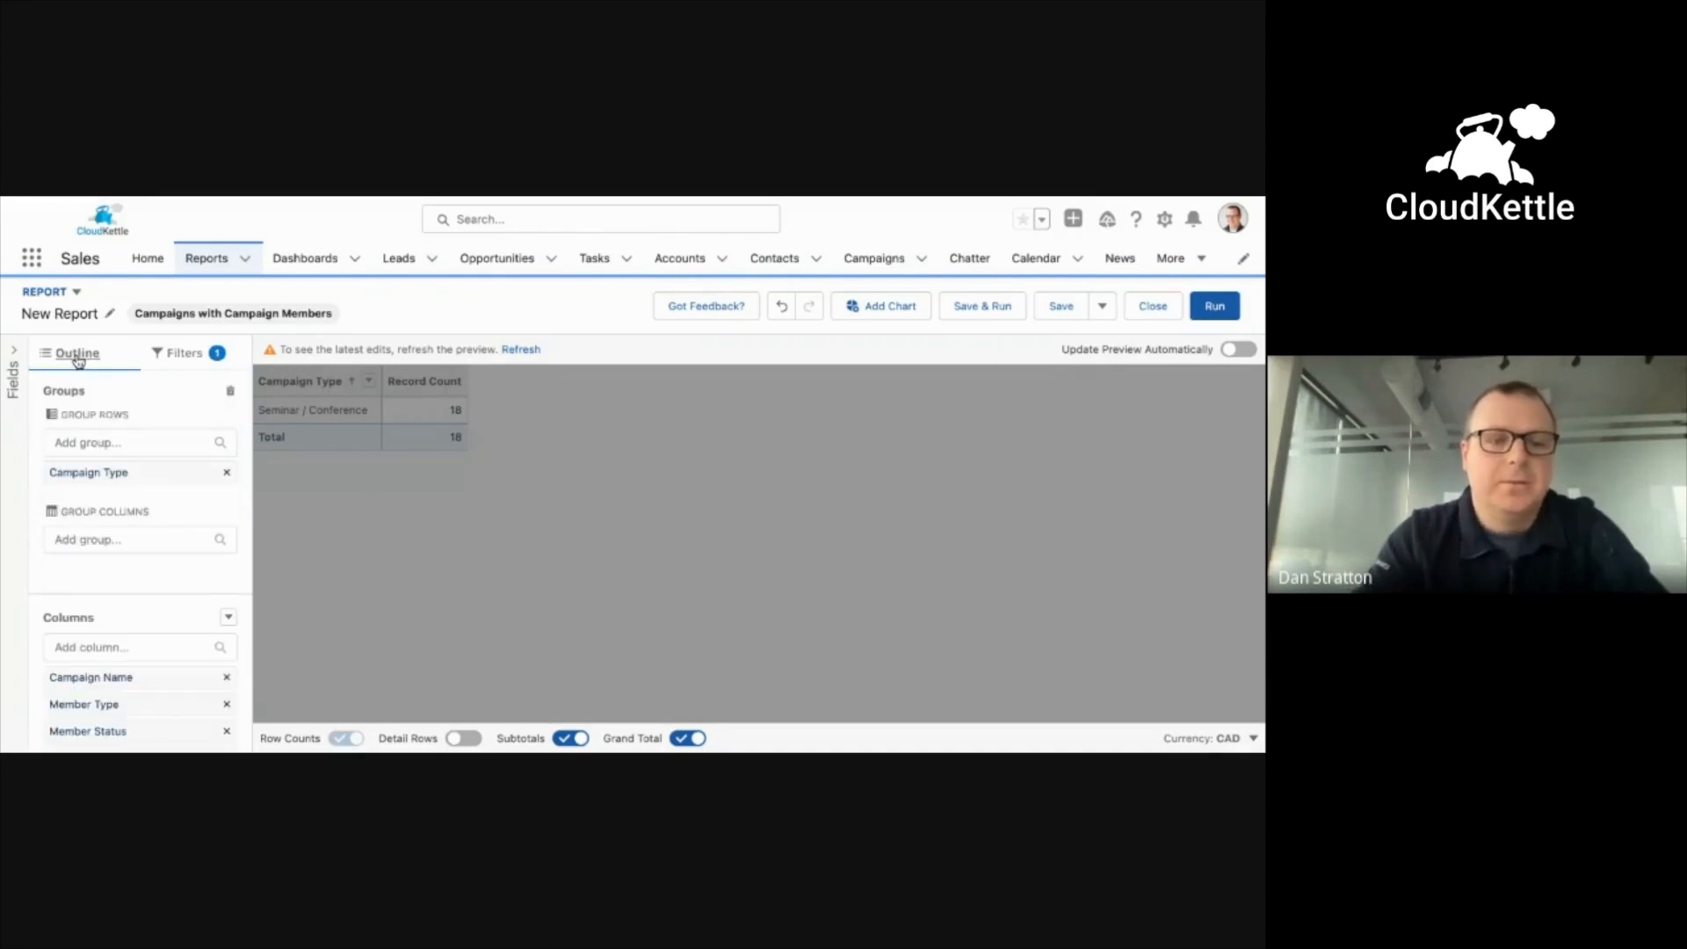
click(521, 349)
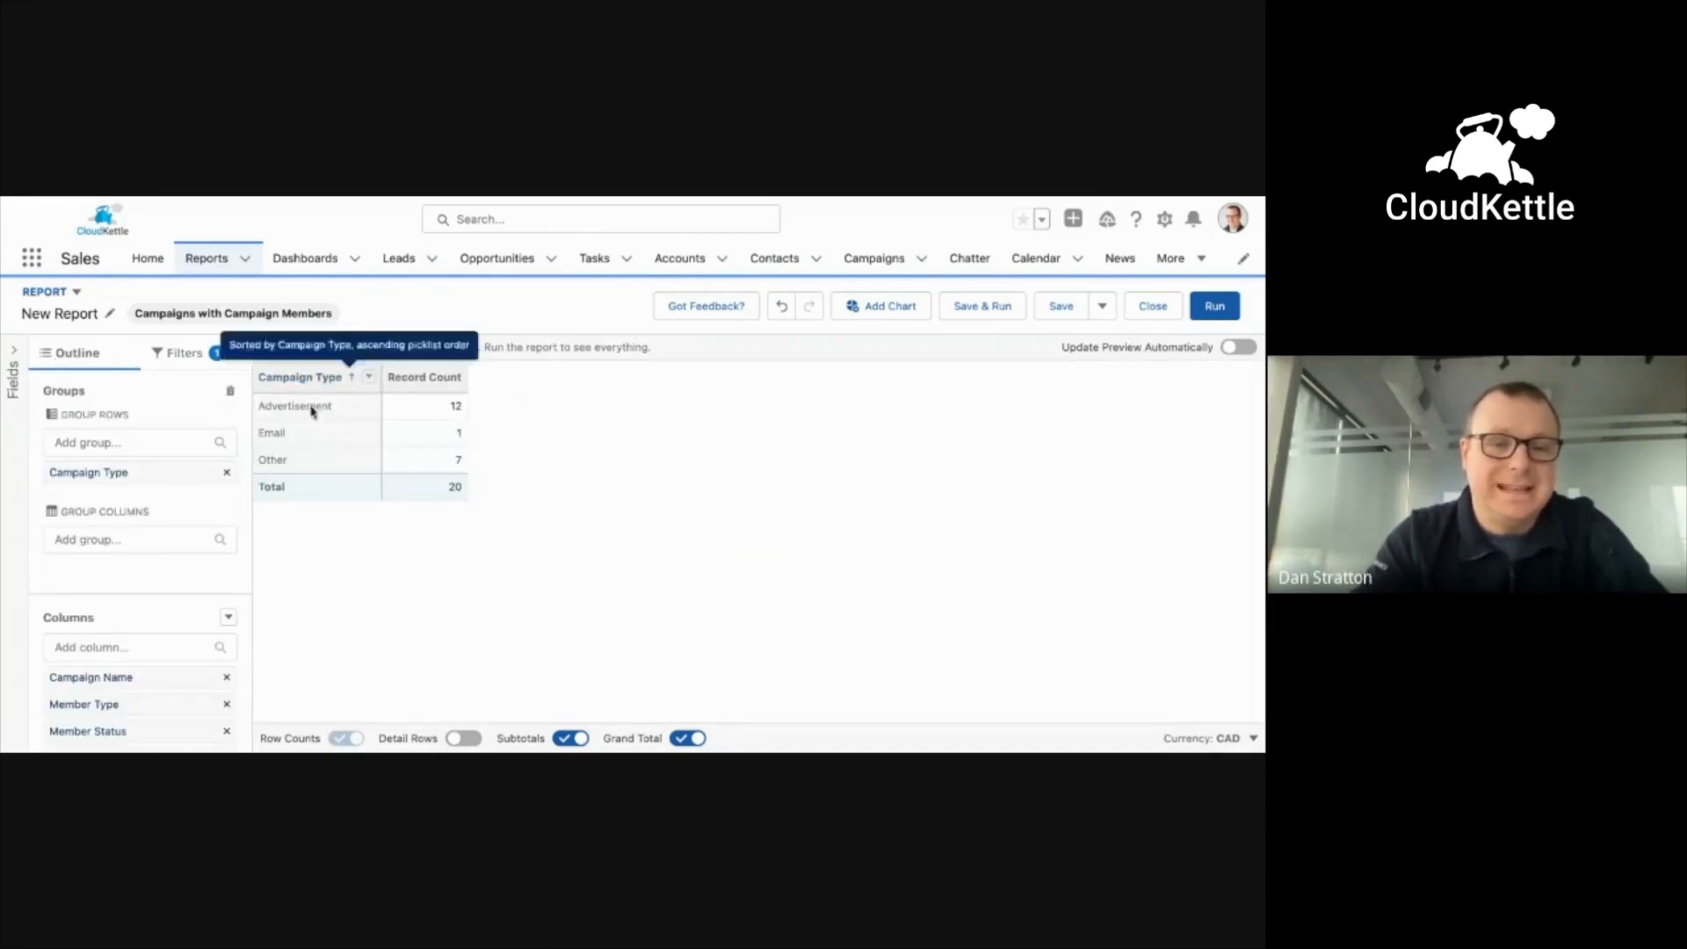
click(1213, 308)
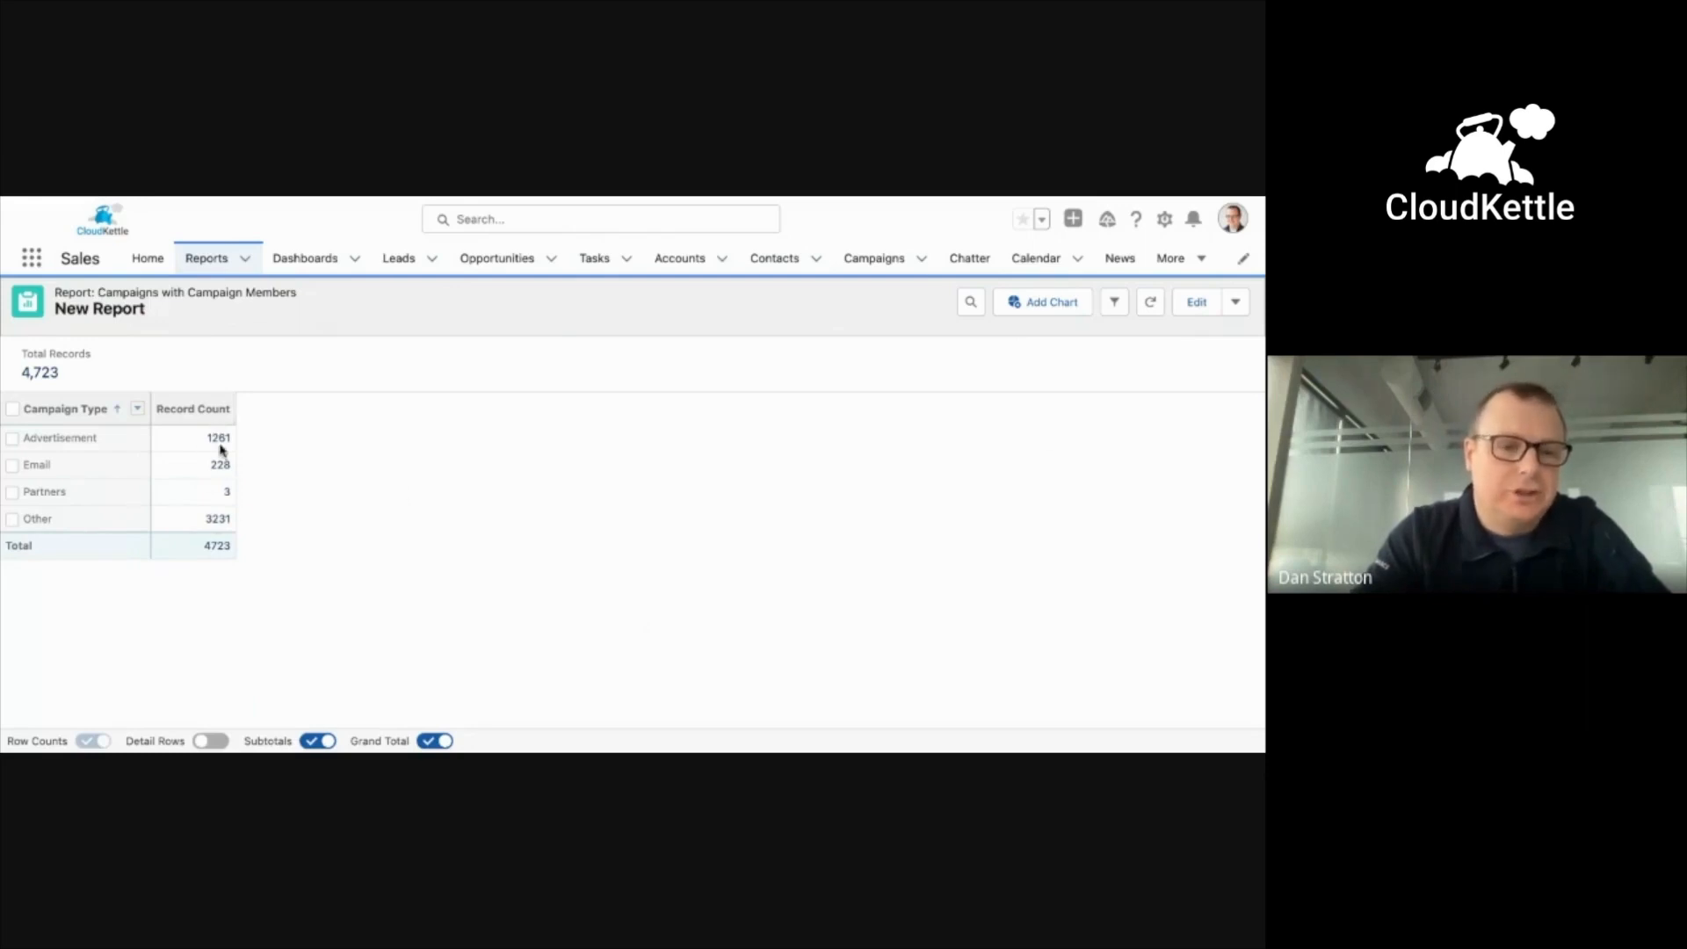
Return to editing the report and start a summary formula column named Unique Members with 0 decimal points
click(1195, 302)
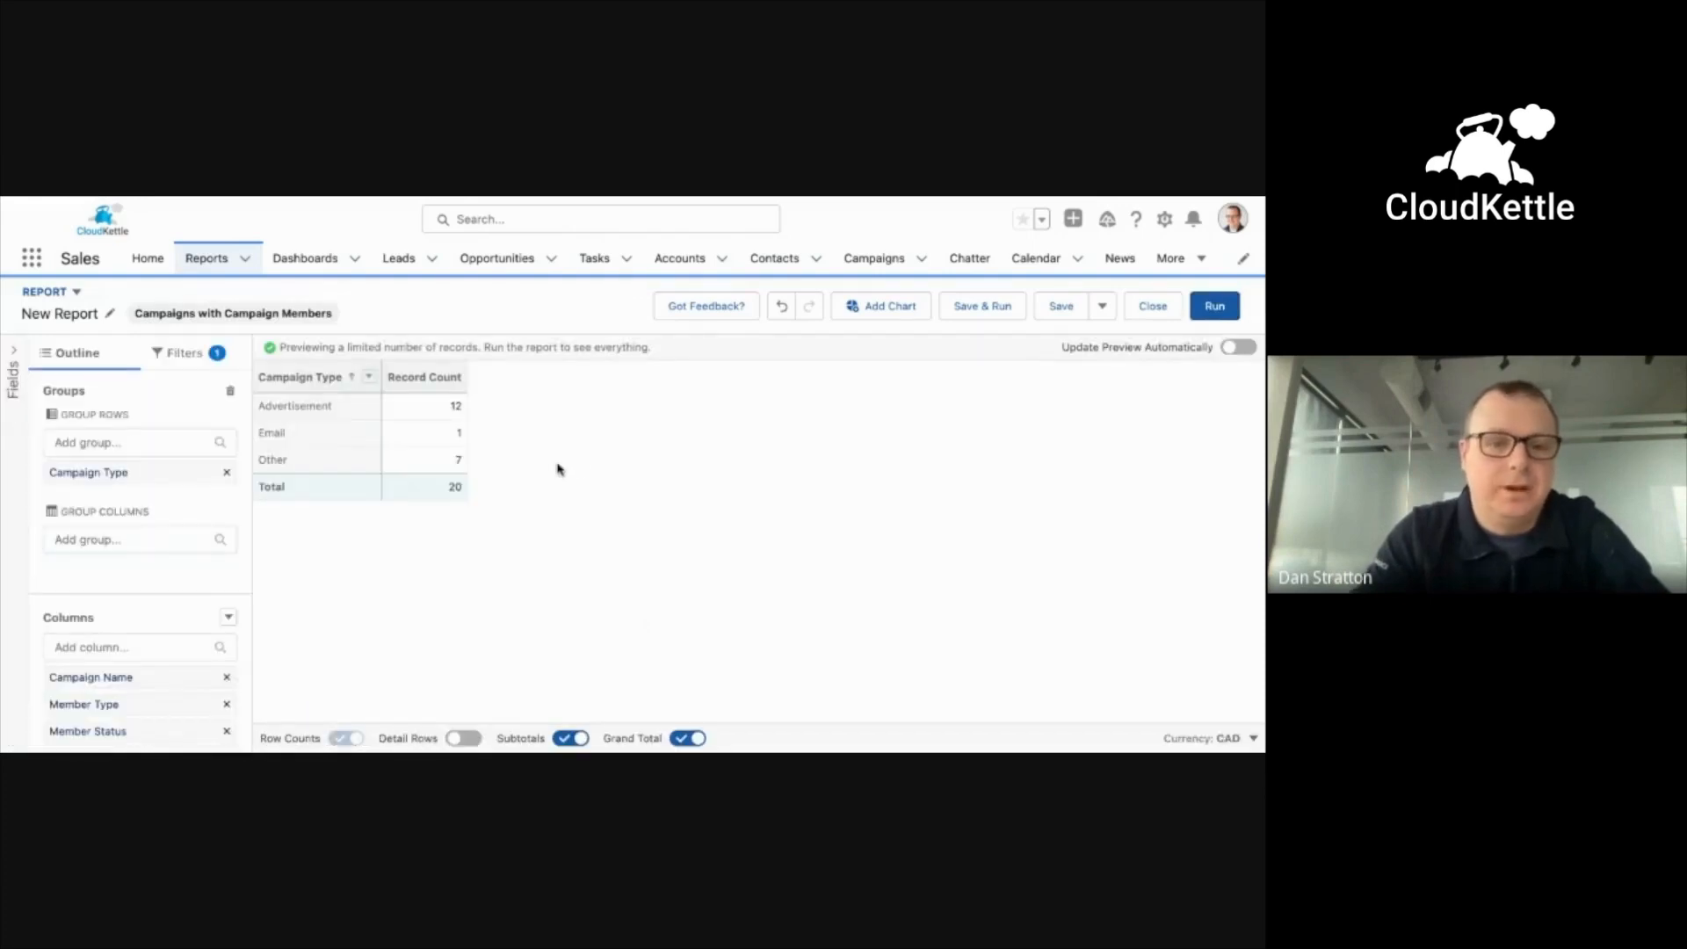
scroll(242, 569, down, 1)
click(229, 520)
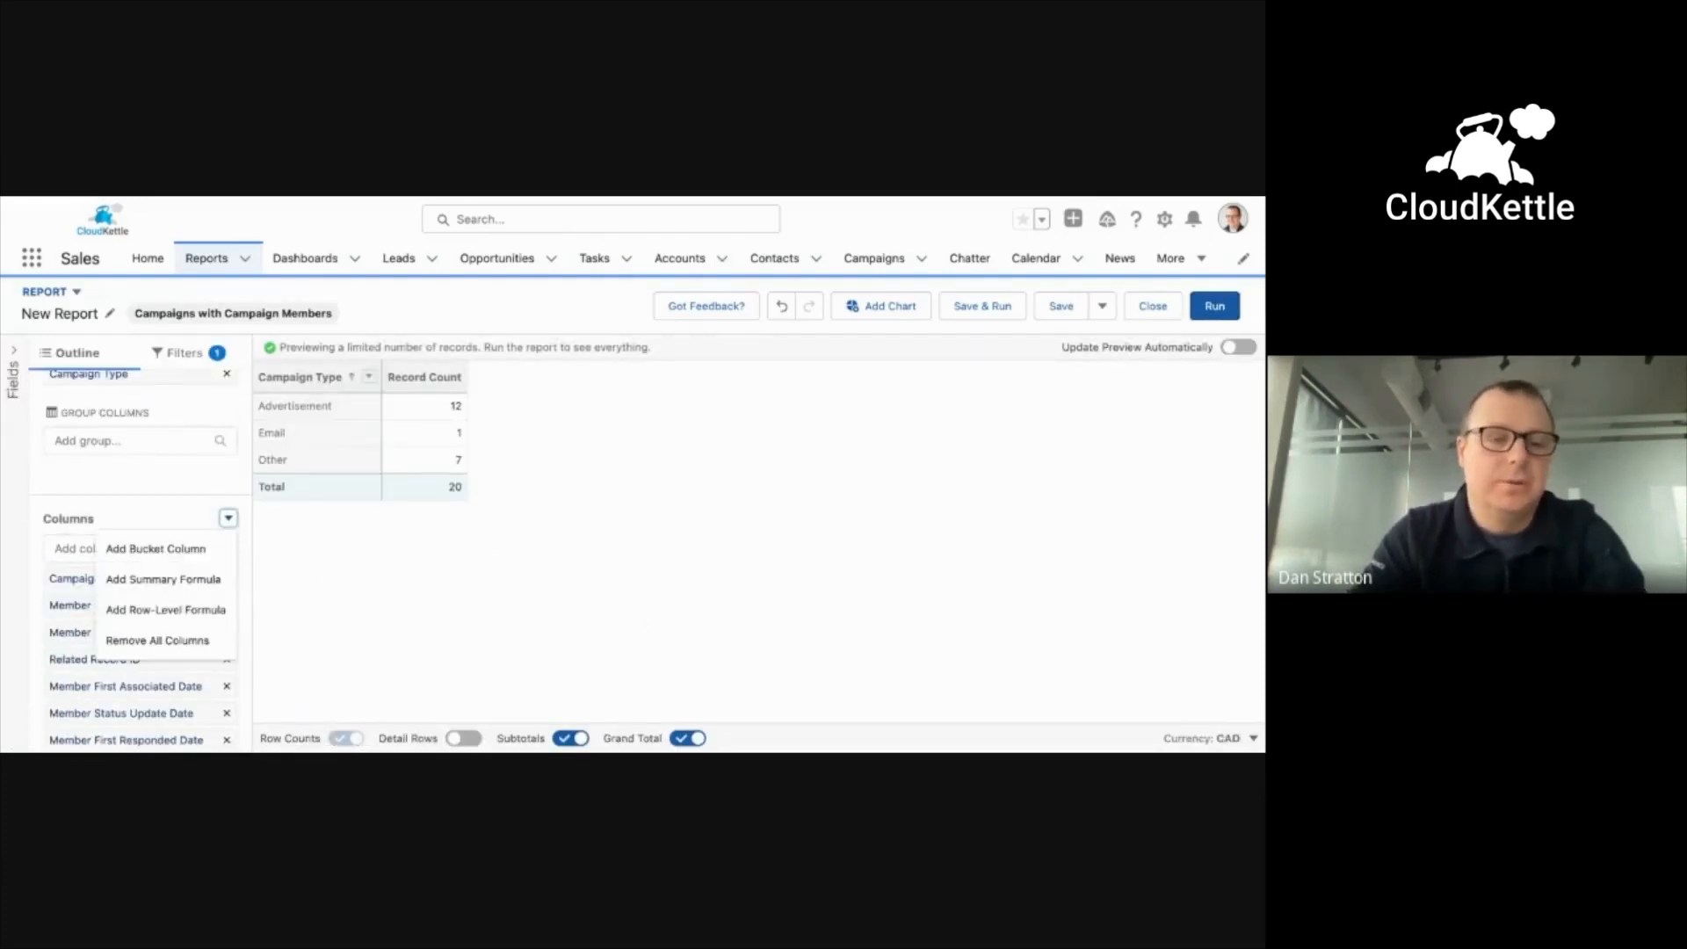
click(210, 586)
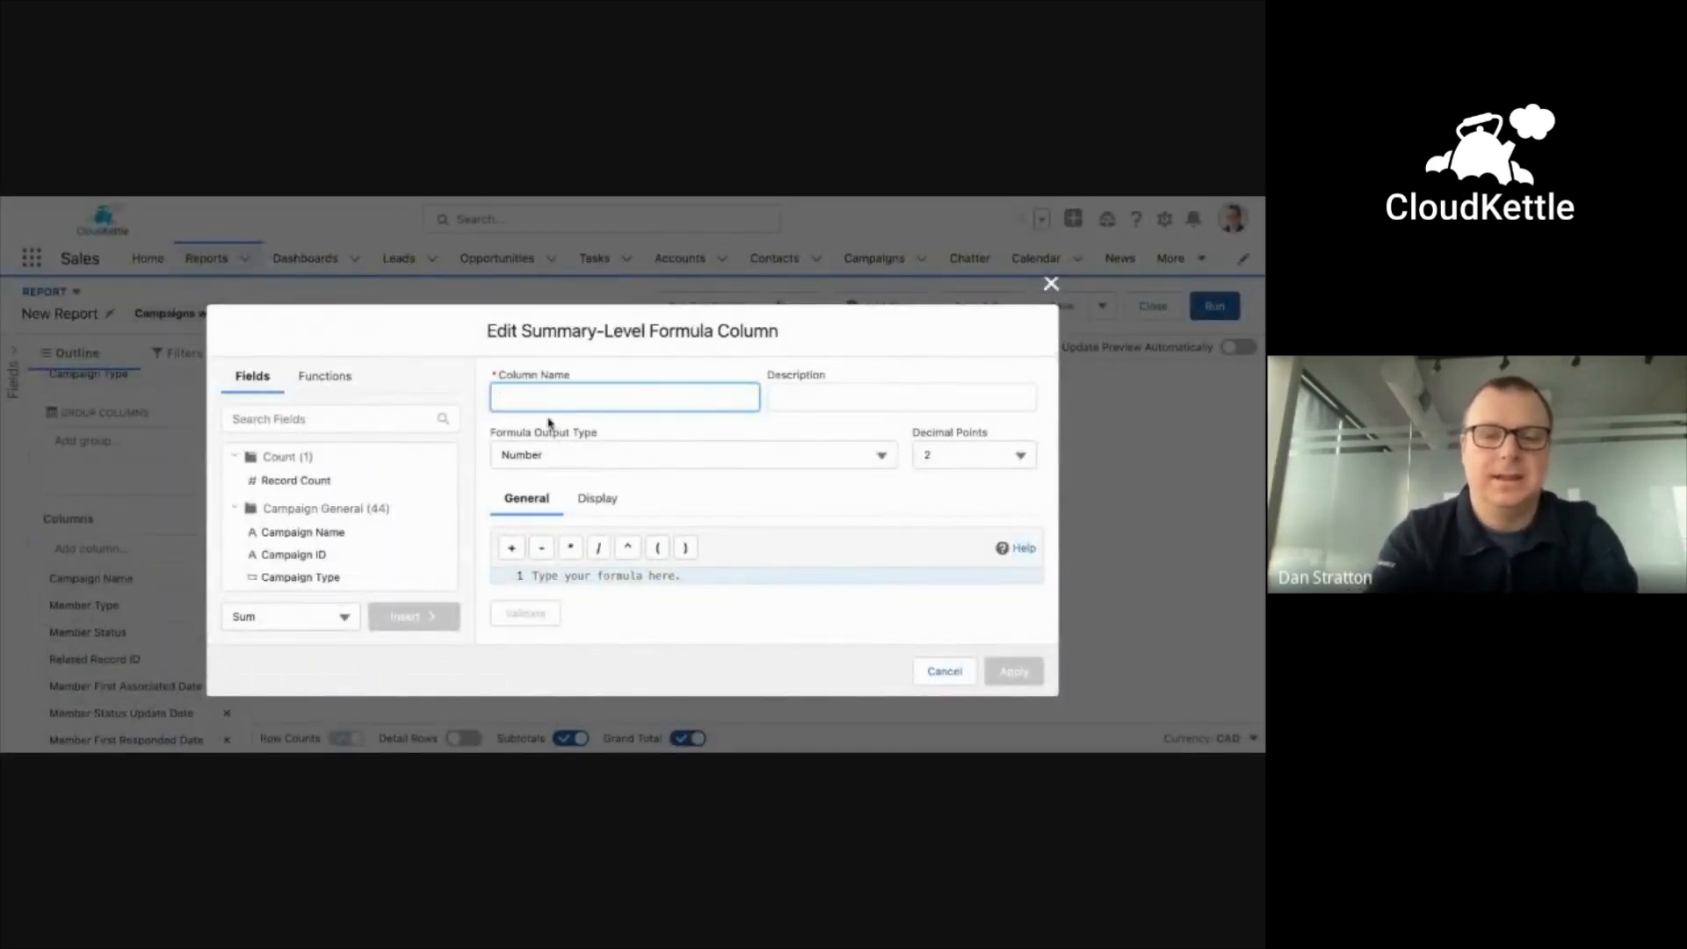
text(UN)
key(BackSpace)
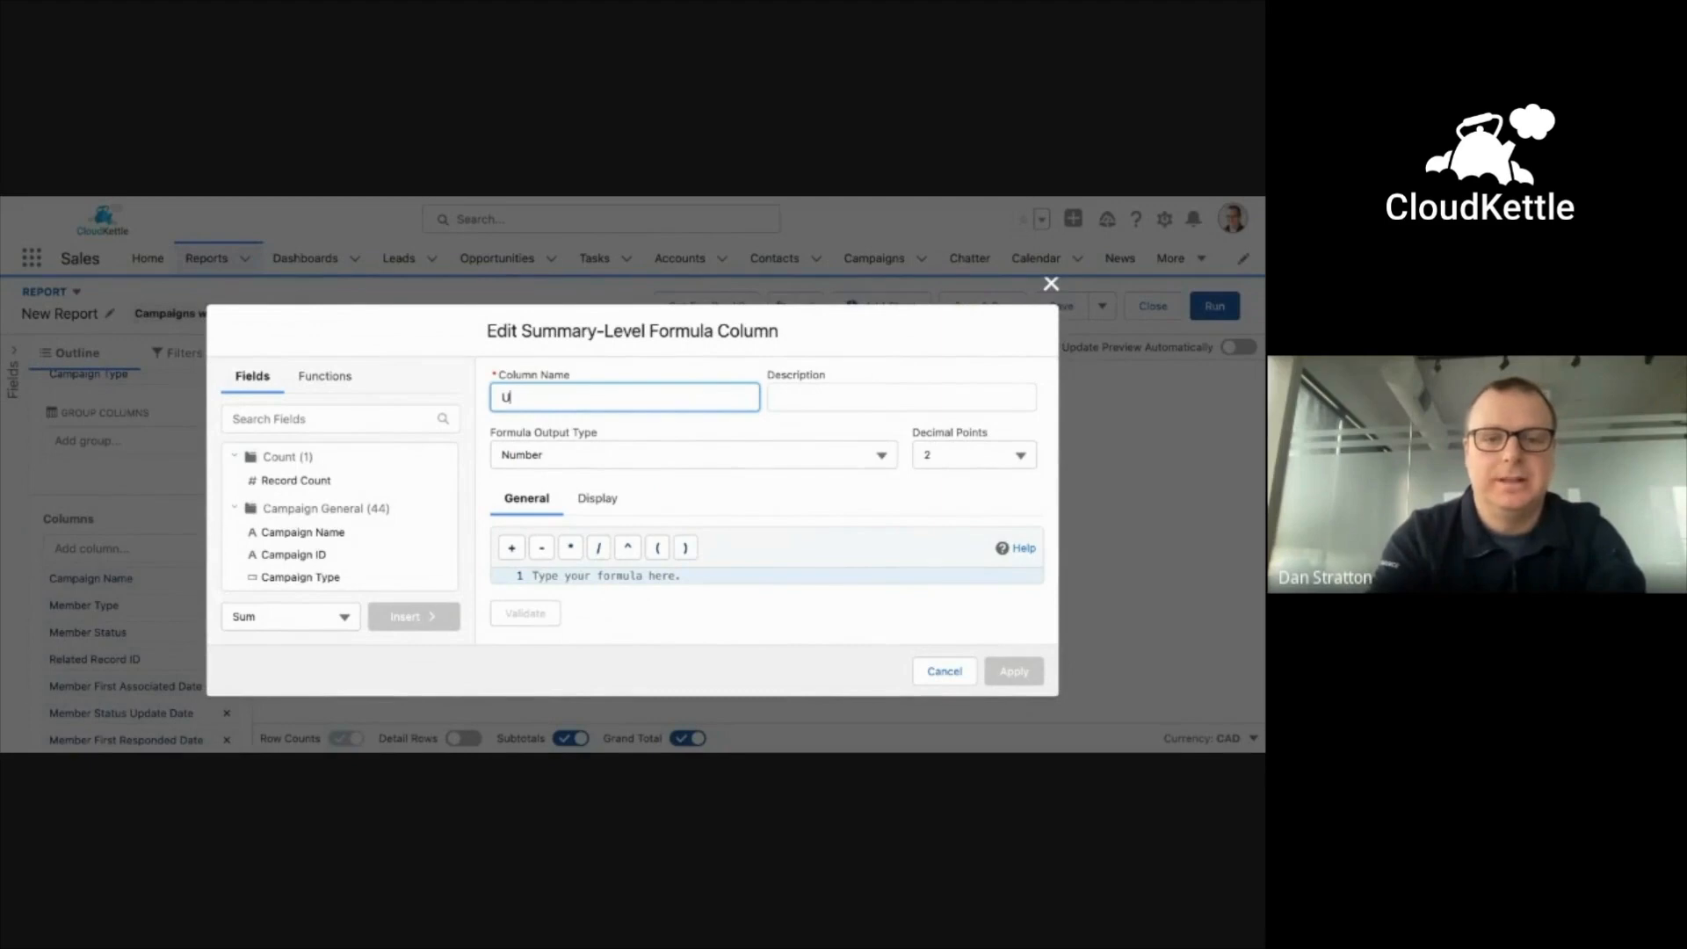
text(nique M)
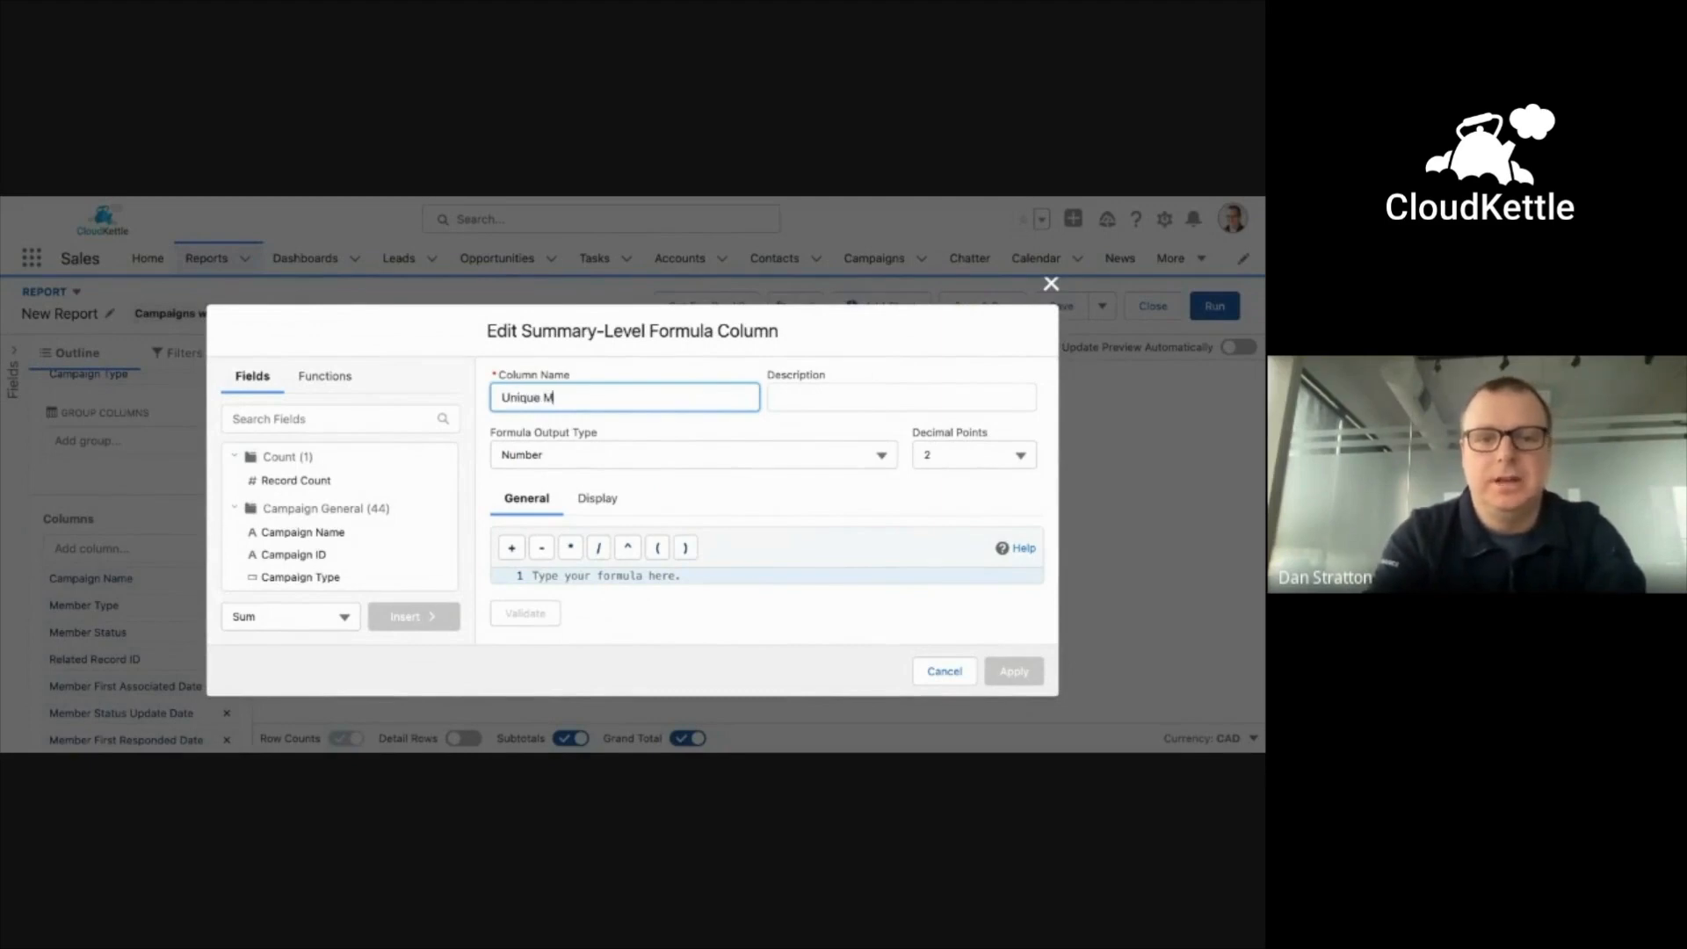
text(embers)
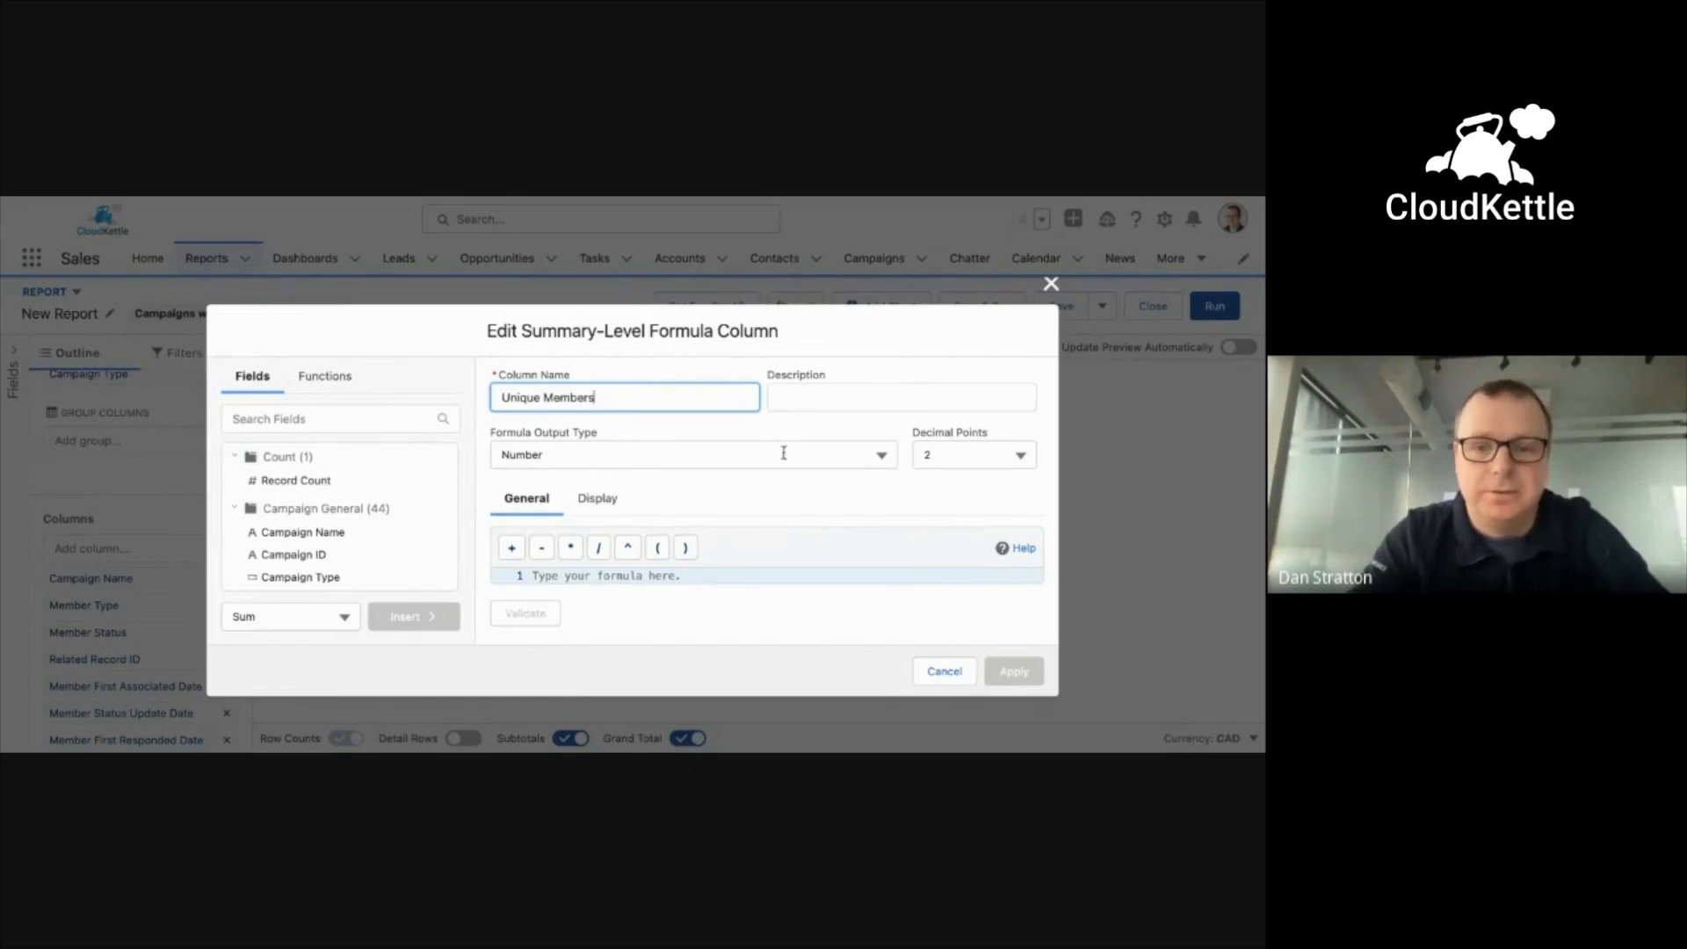
click(963, 457)
click(946, 506)
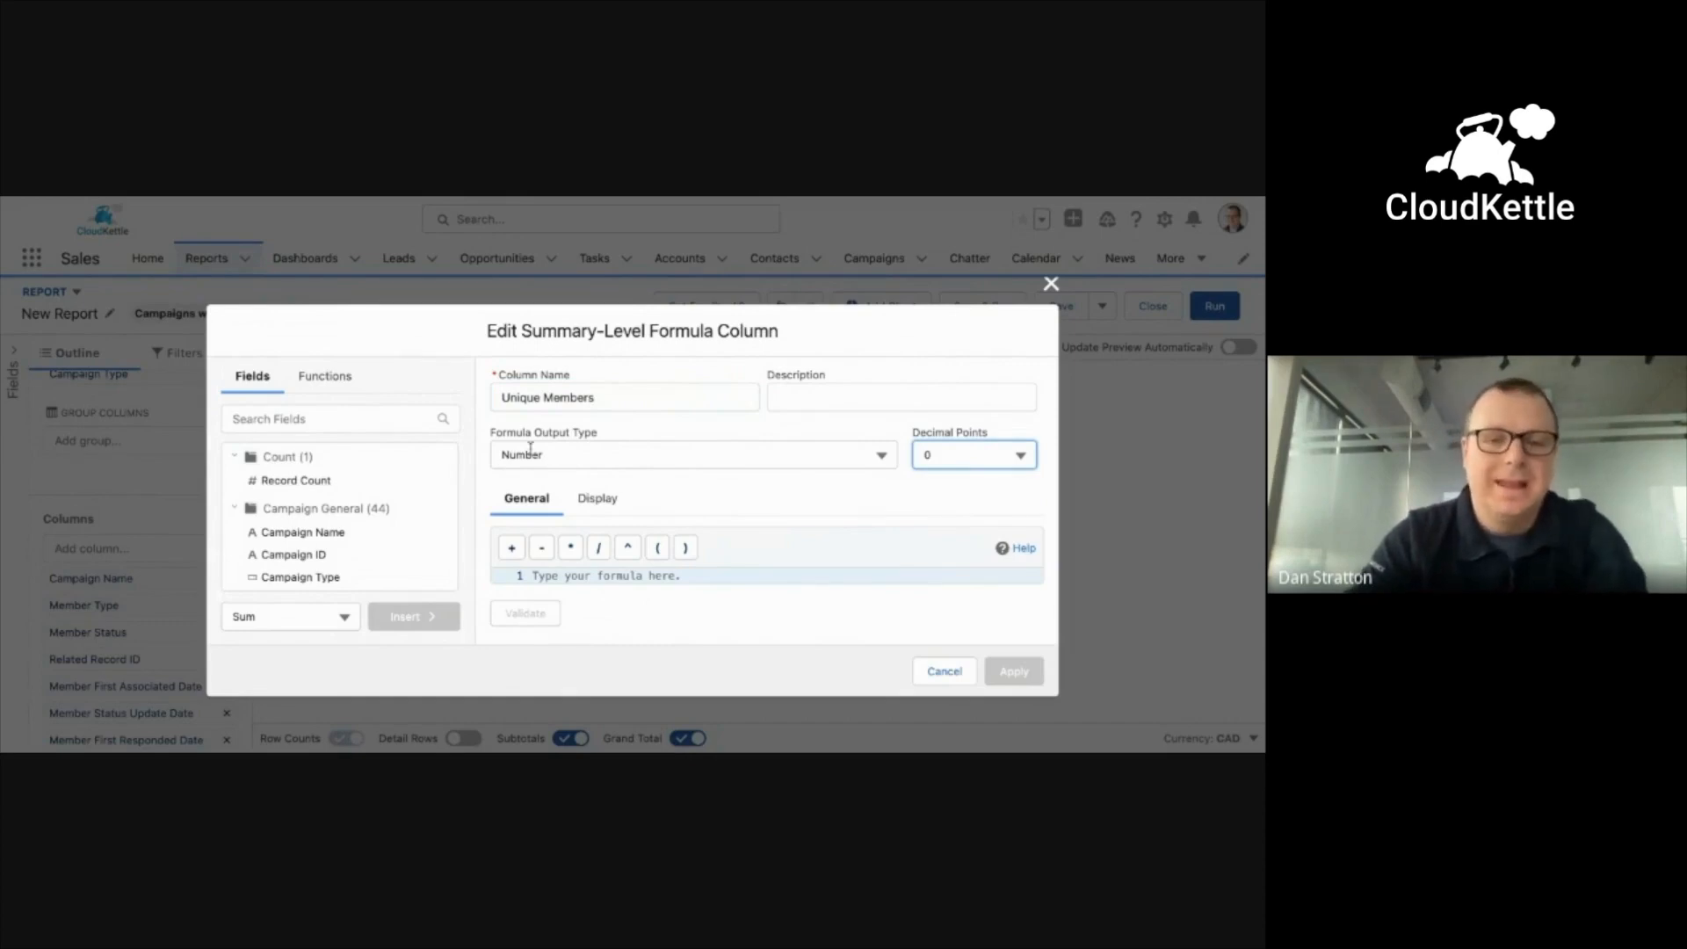
Insert the Email field with the Unique summary option into the Unique Members formula
click(302, 412)
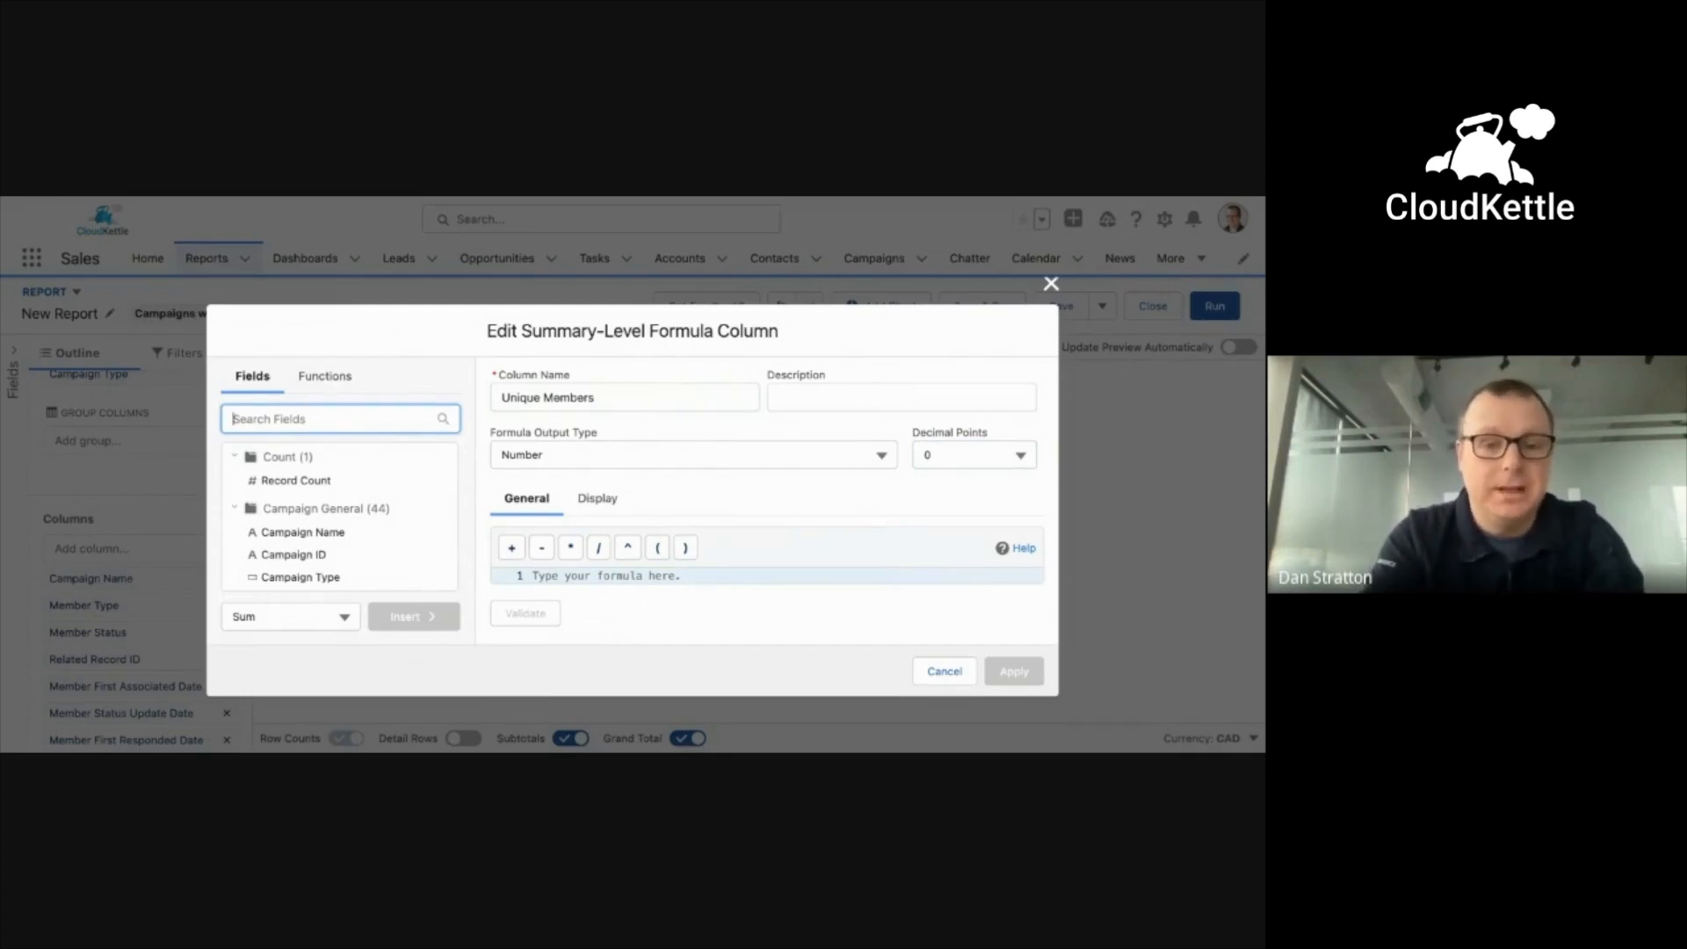
text(email)
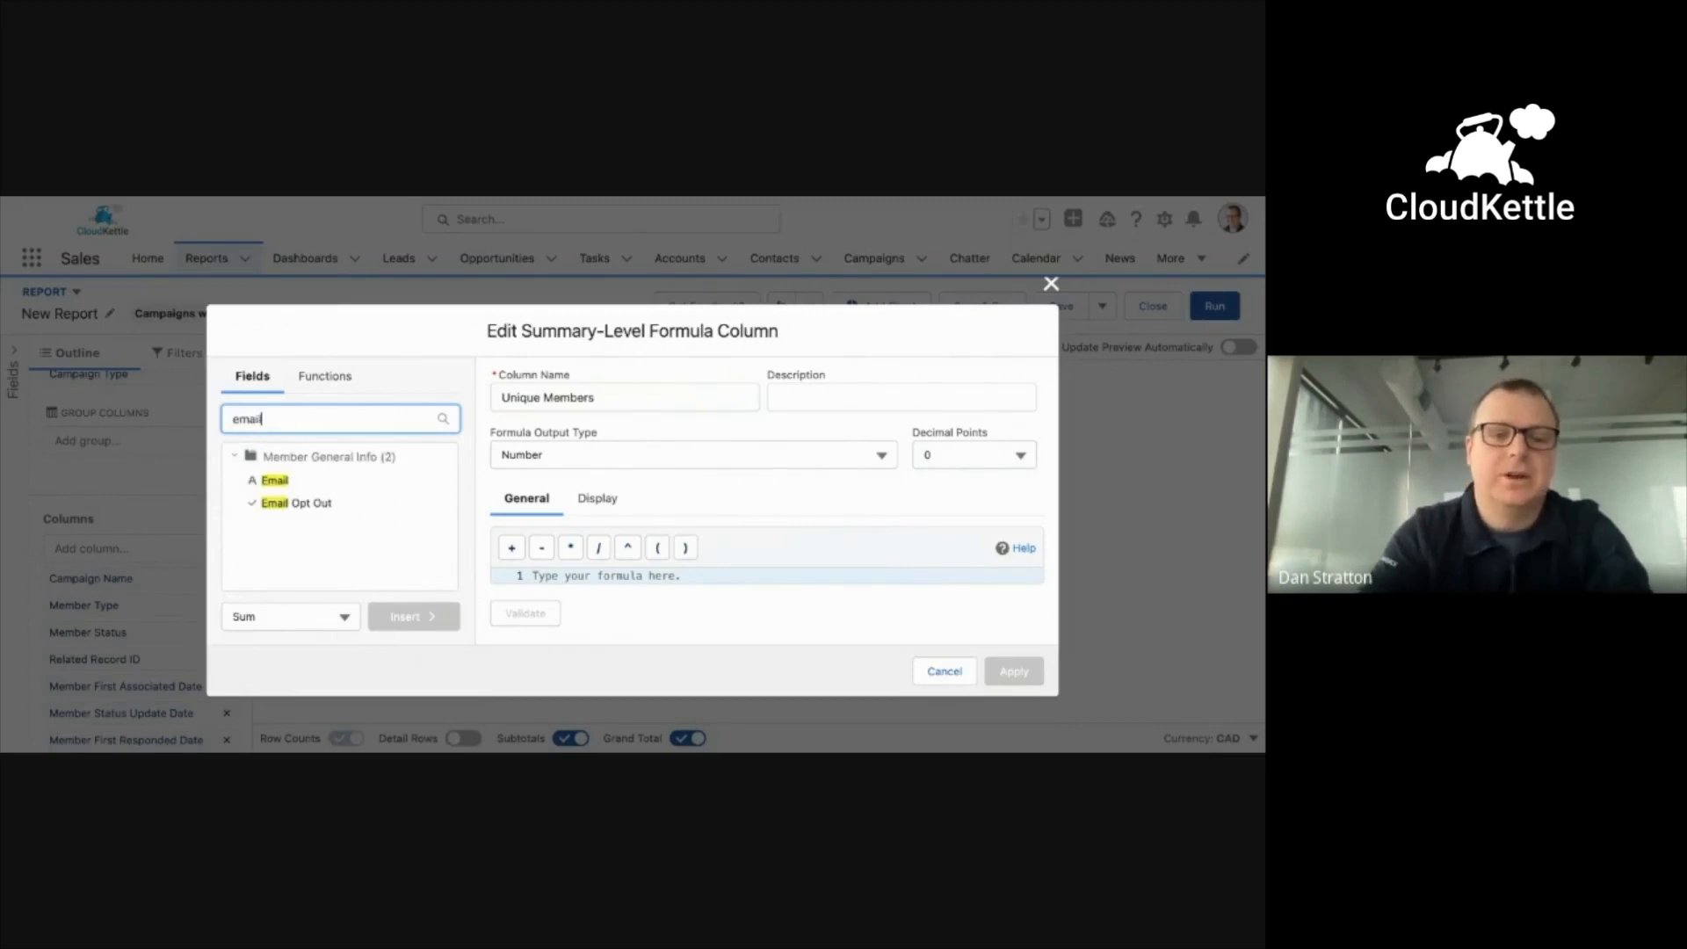
click(301, 482)
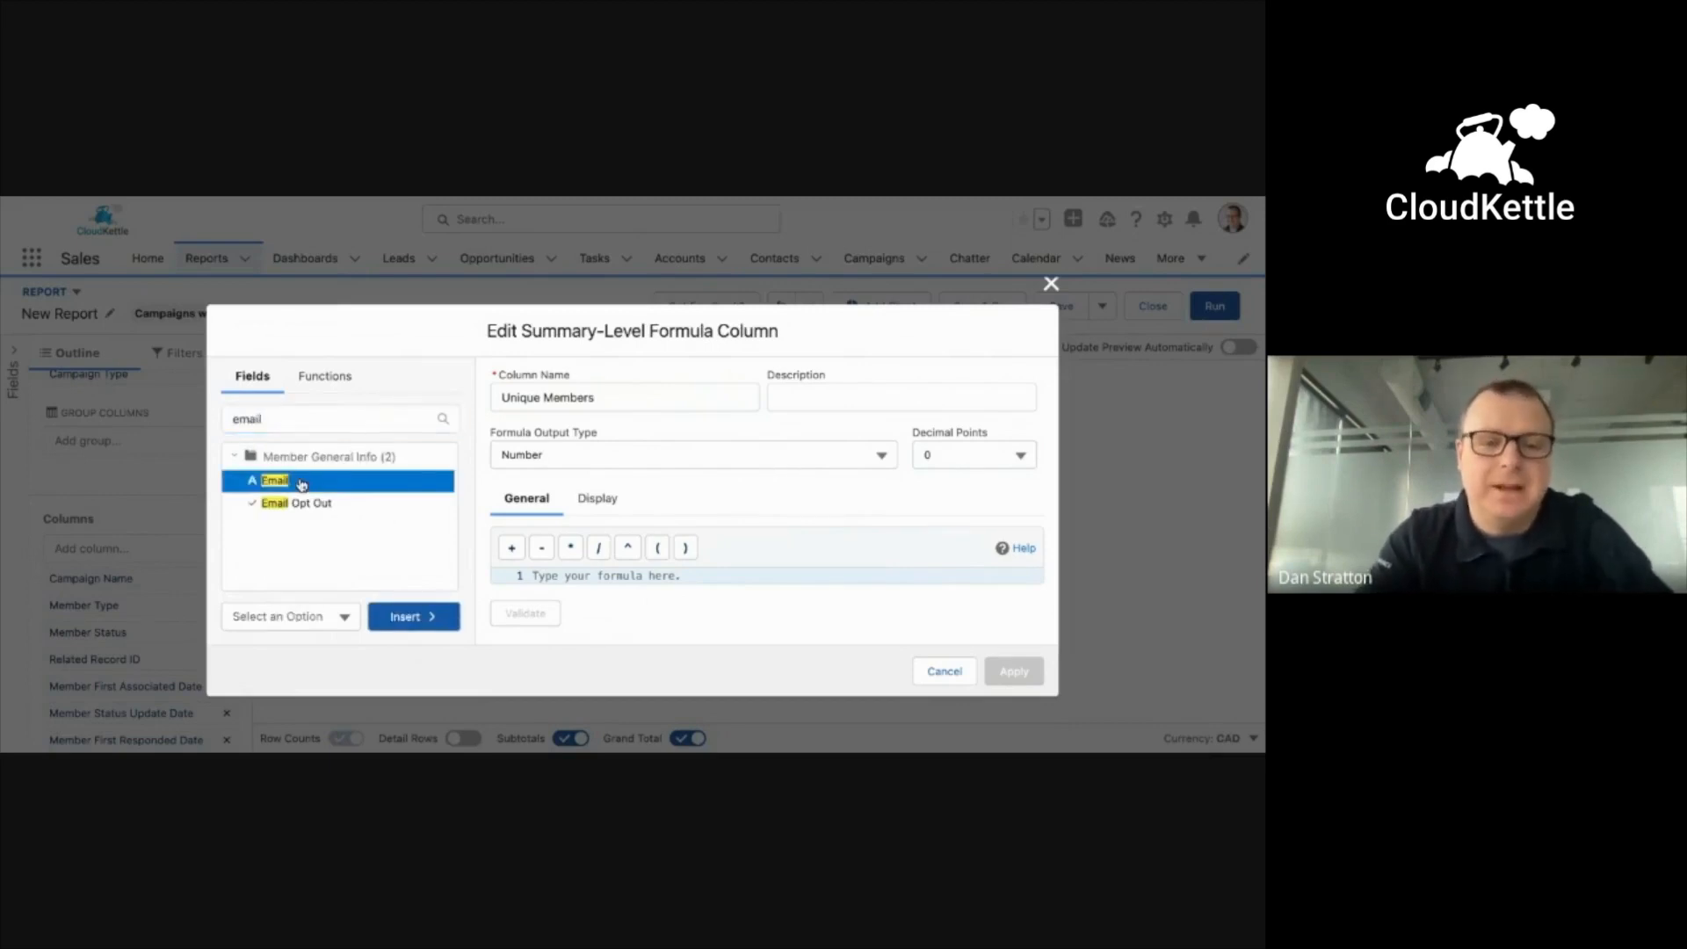
click(298, 615)
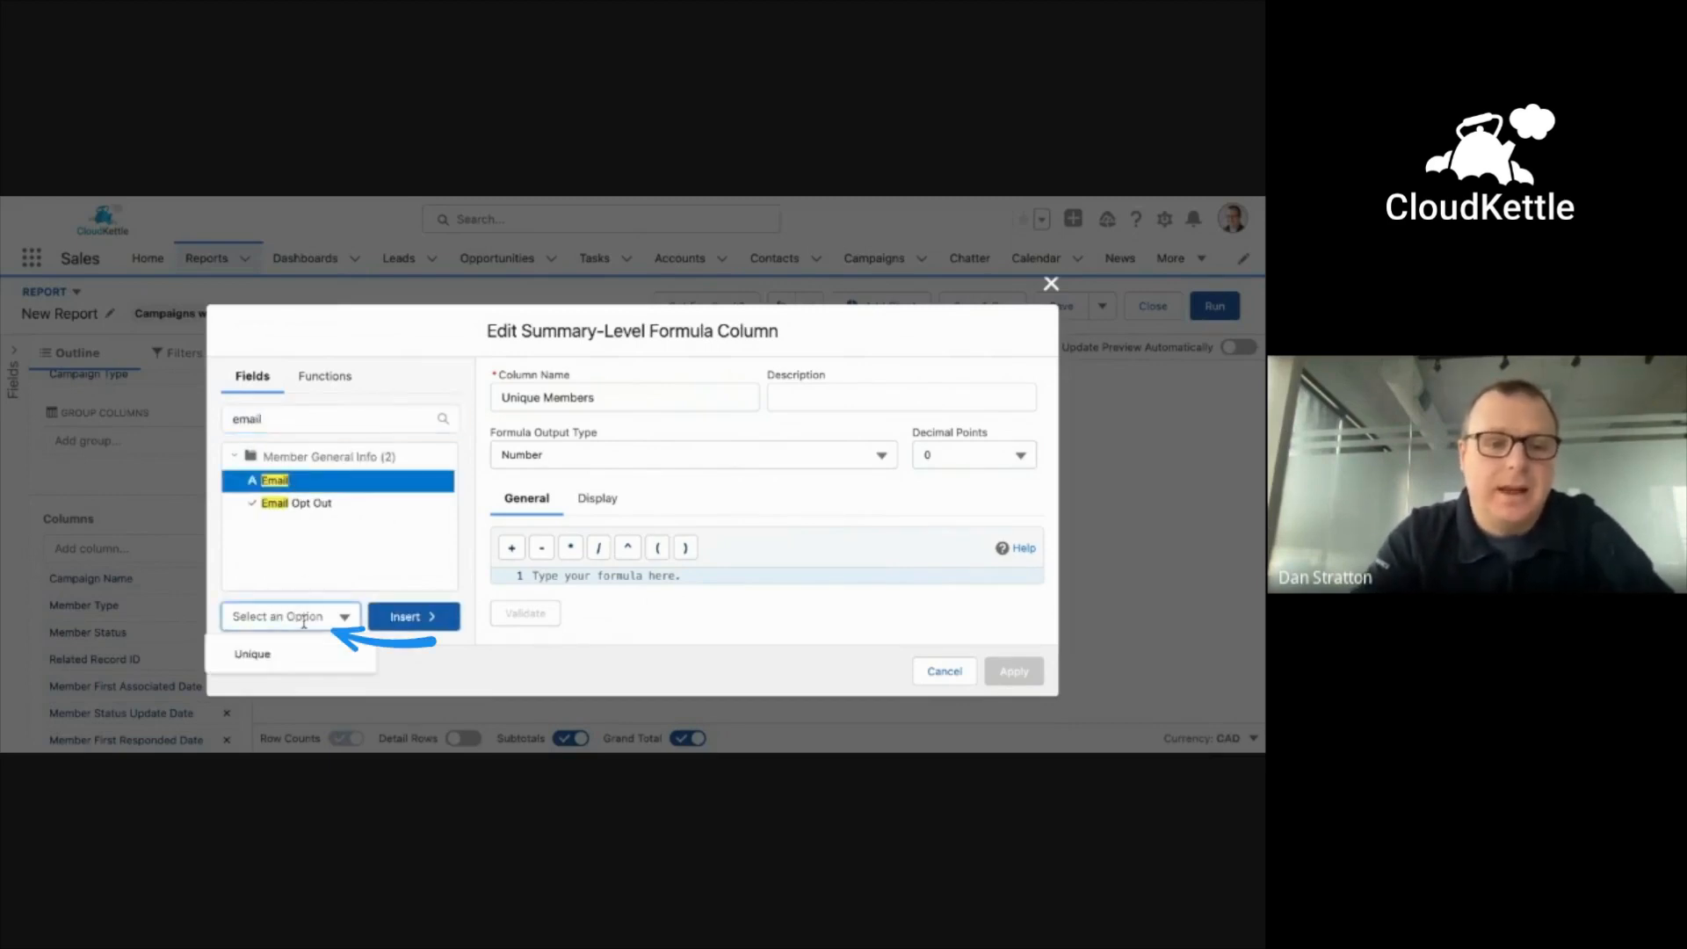
click(272, 659)
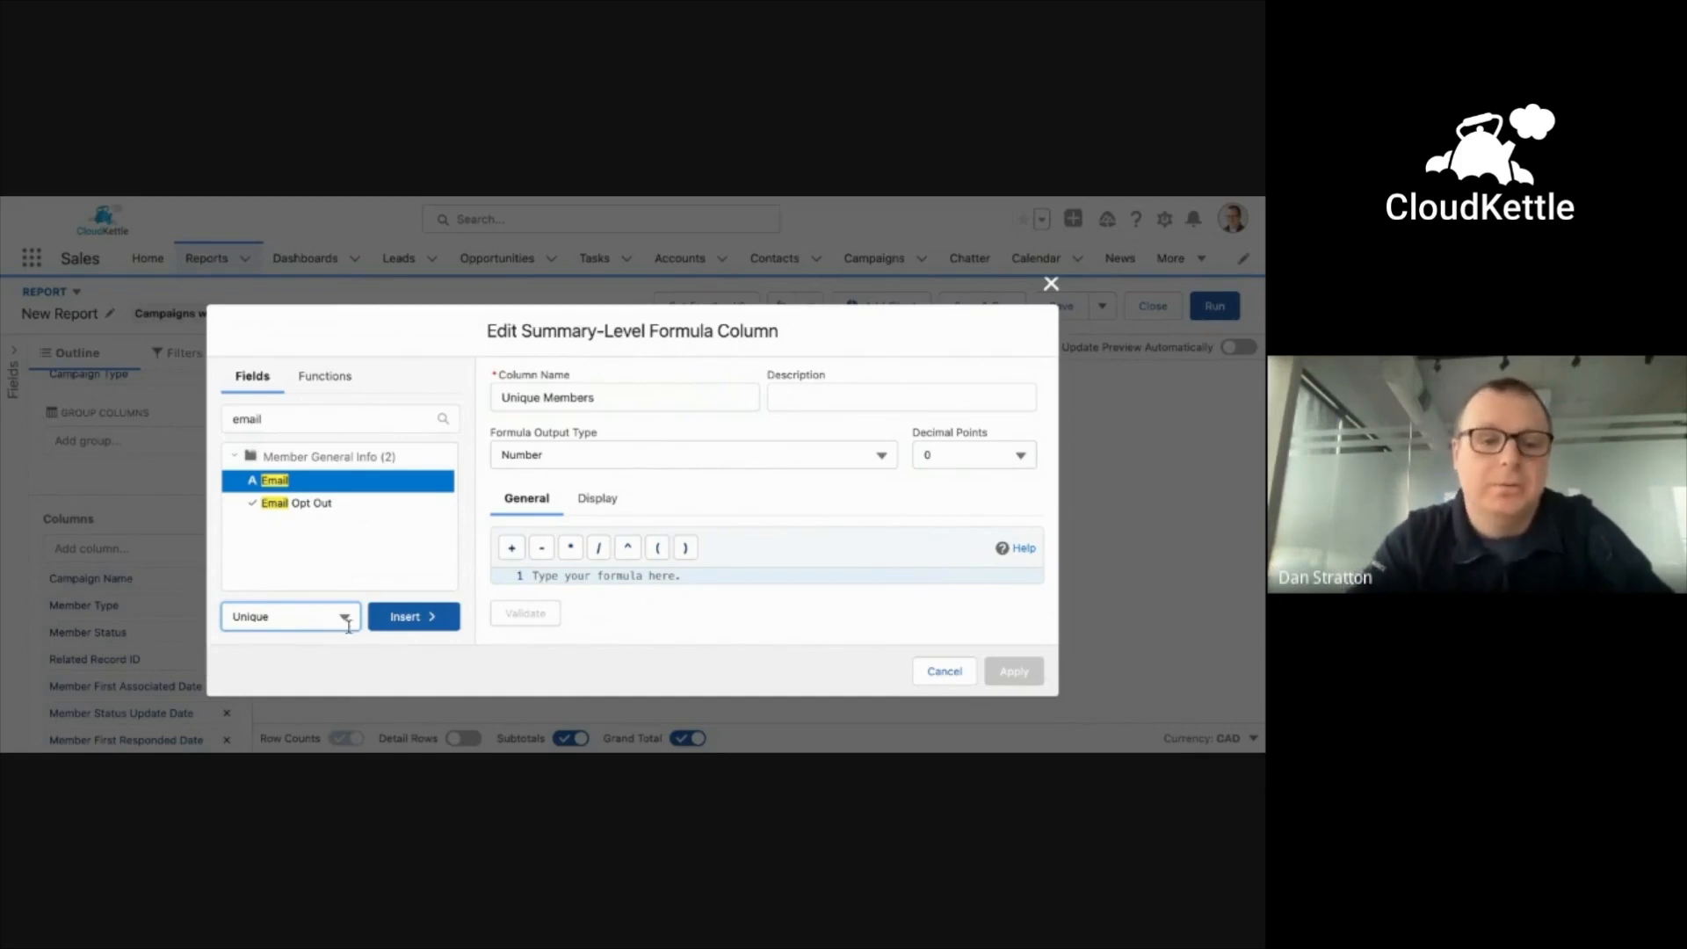
click(431, 620)
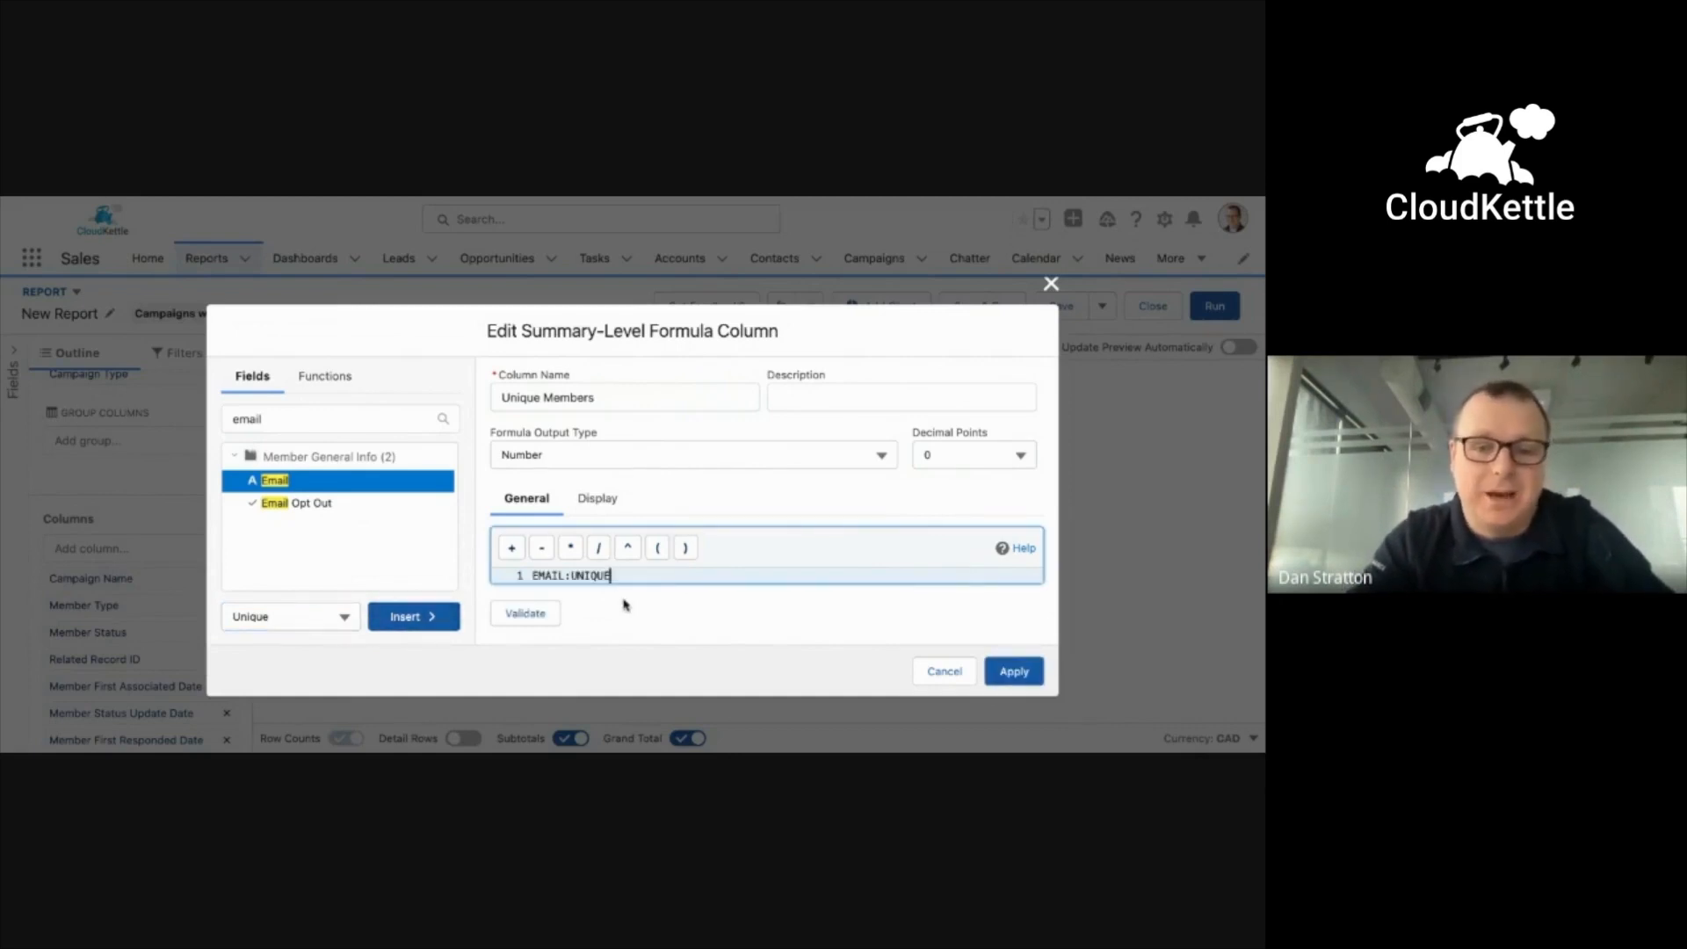
Validate and apply the unique email formula for Unique Members, and run the full report
click(524, 613)
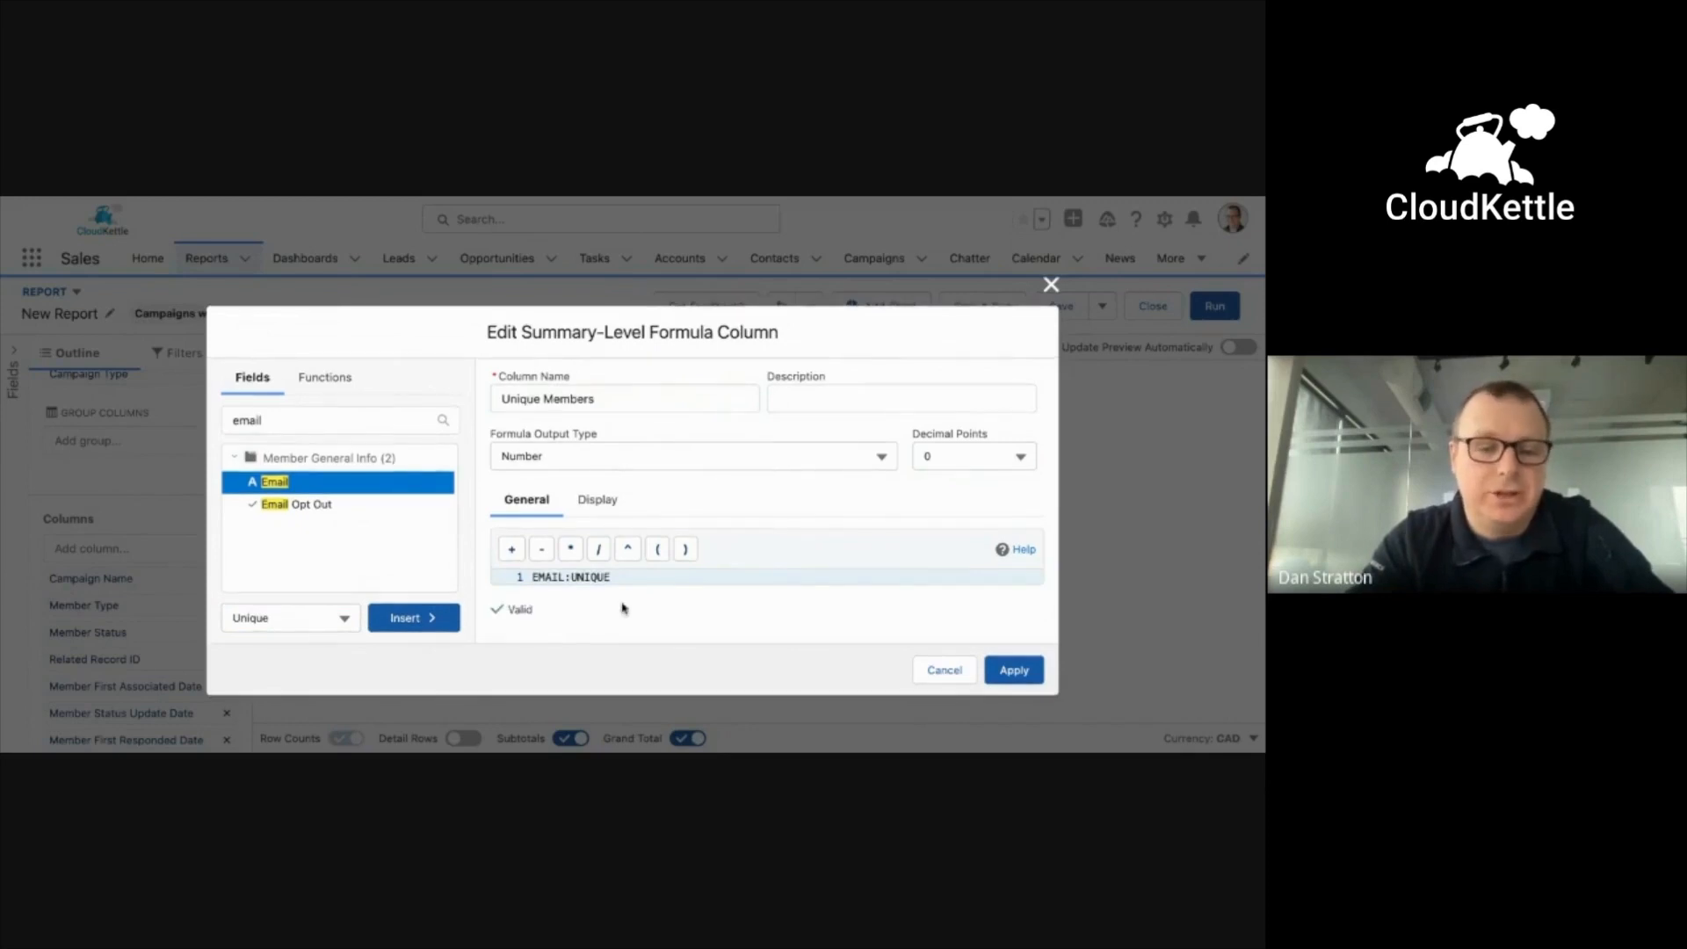
click(1013, 670)
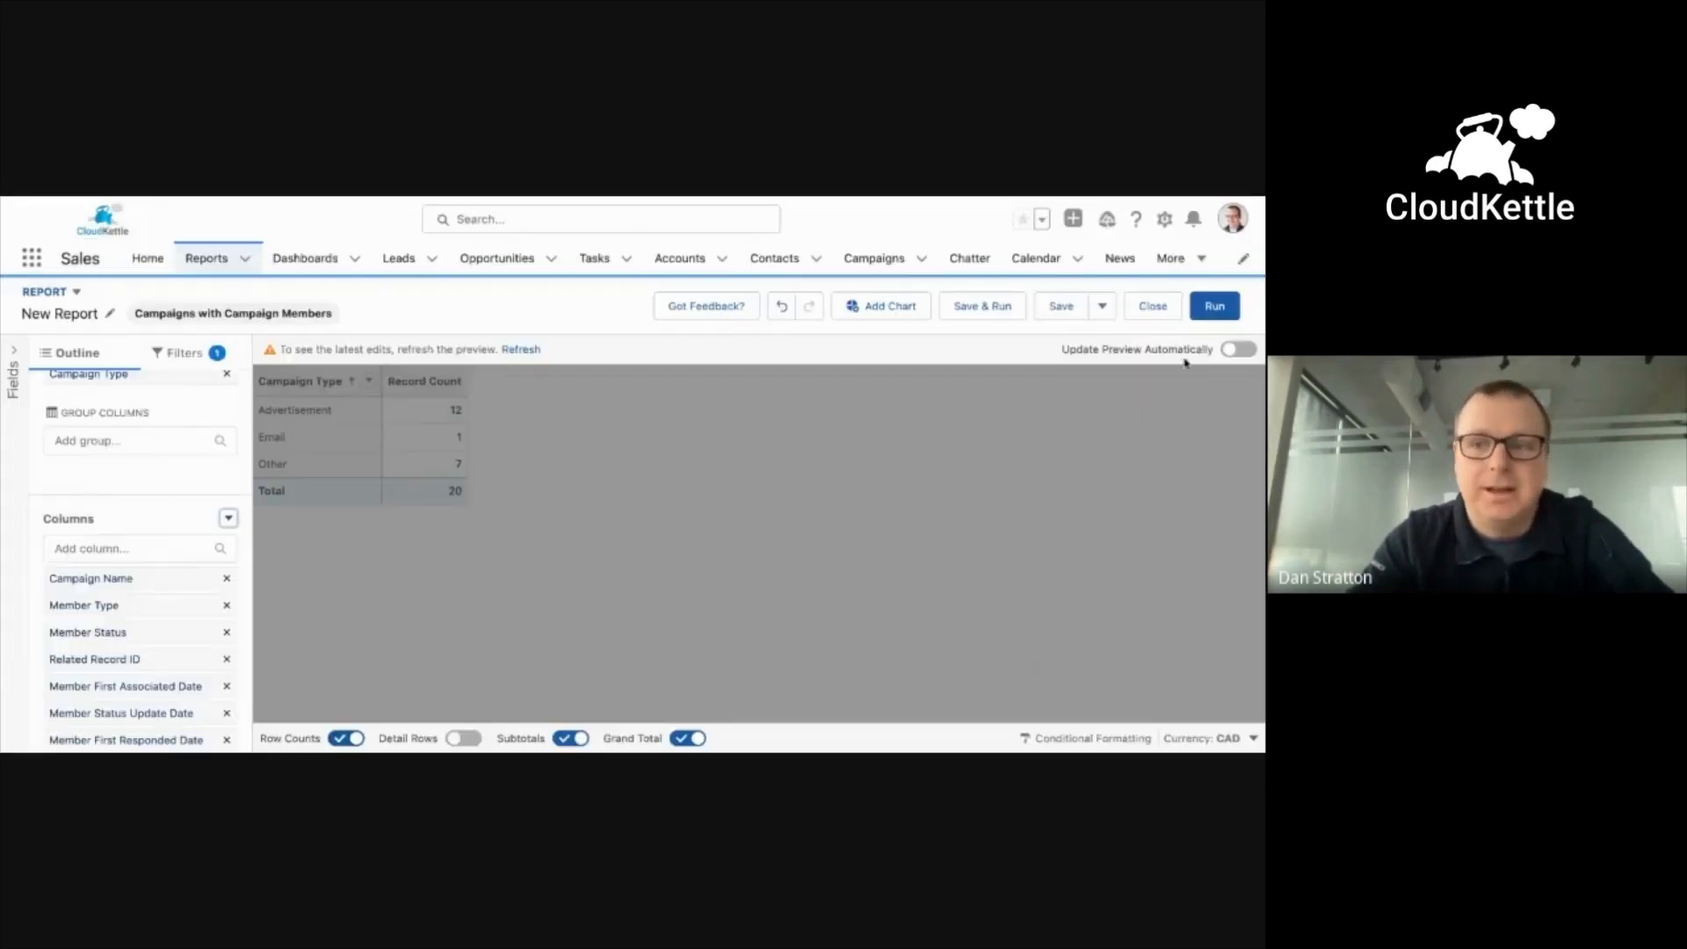
click(1214, 306)
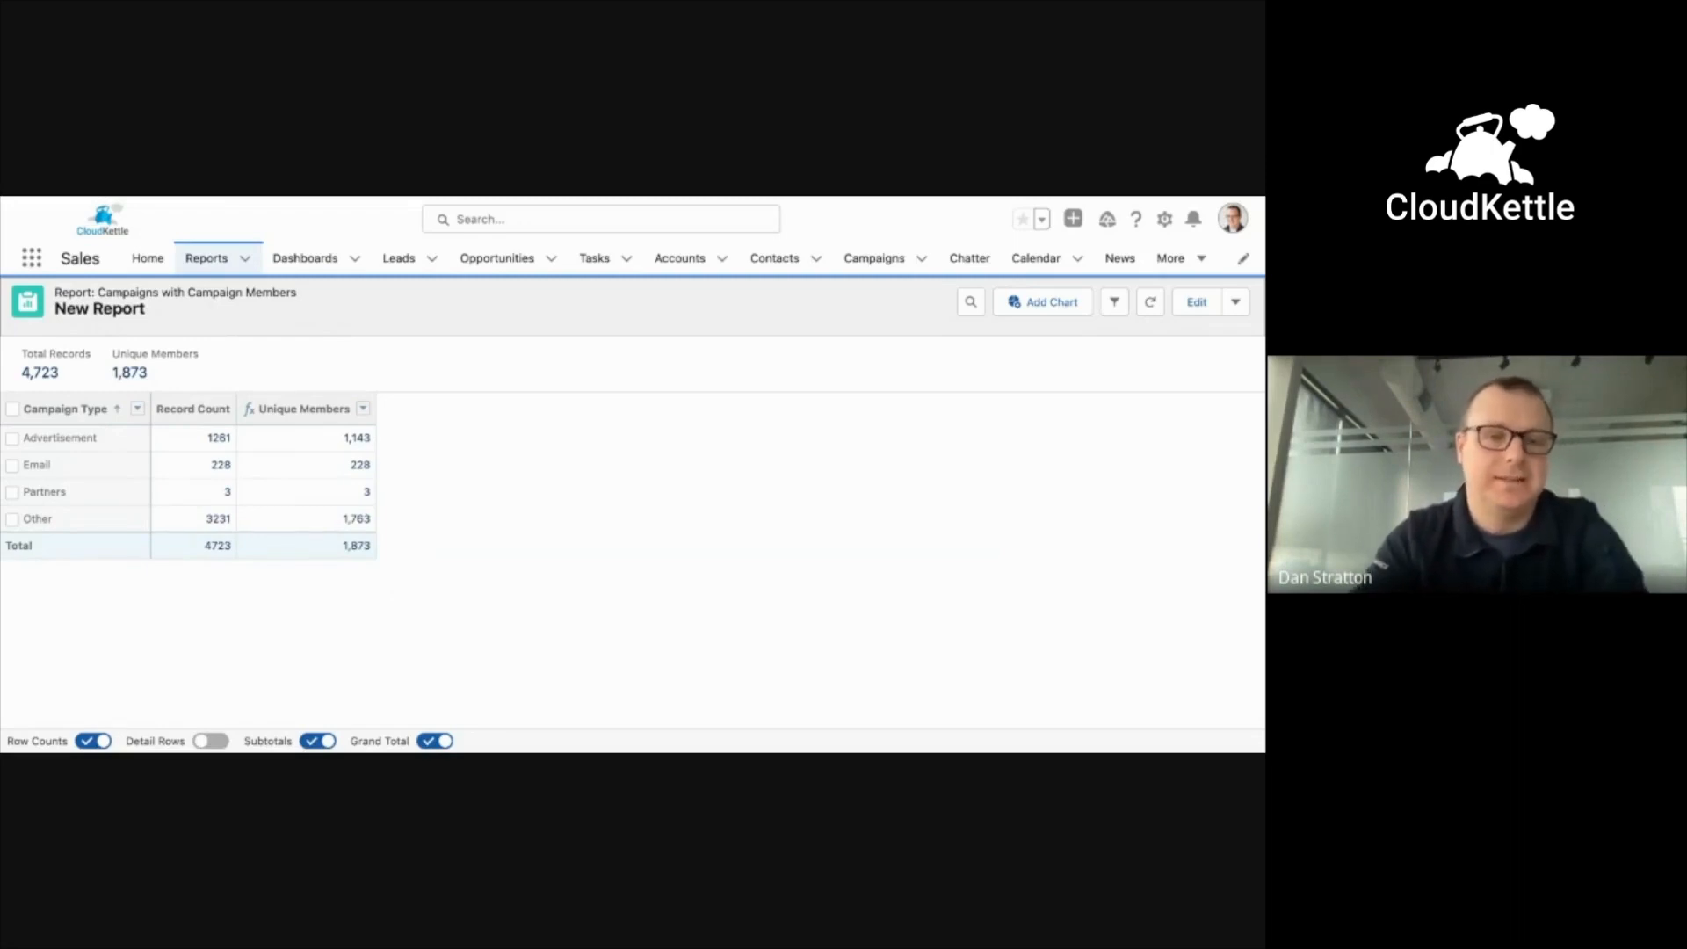
Return to editing the report, reopen the Unique Members summary formula column and clear its existing formula
click(1198, 306)
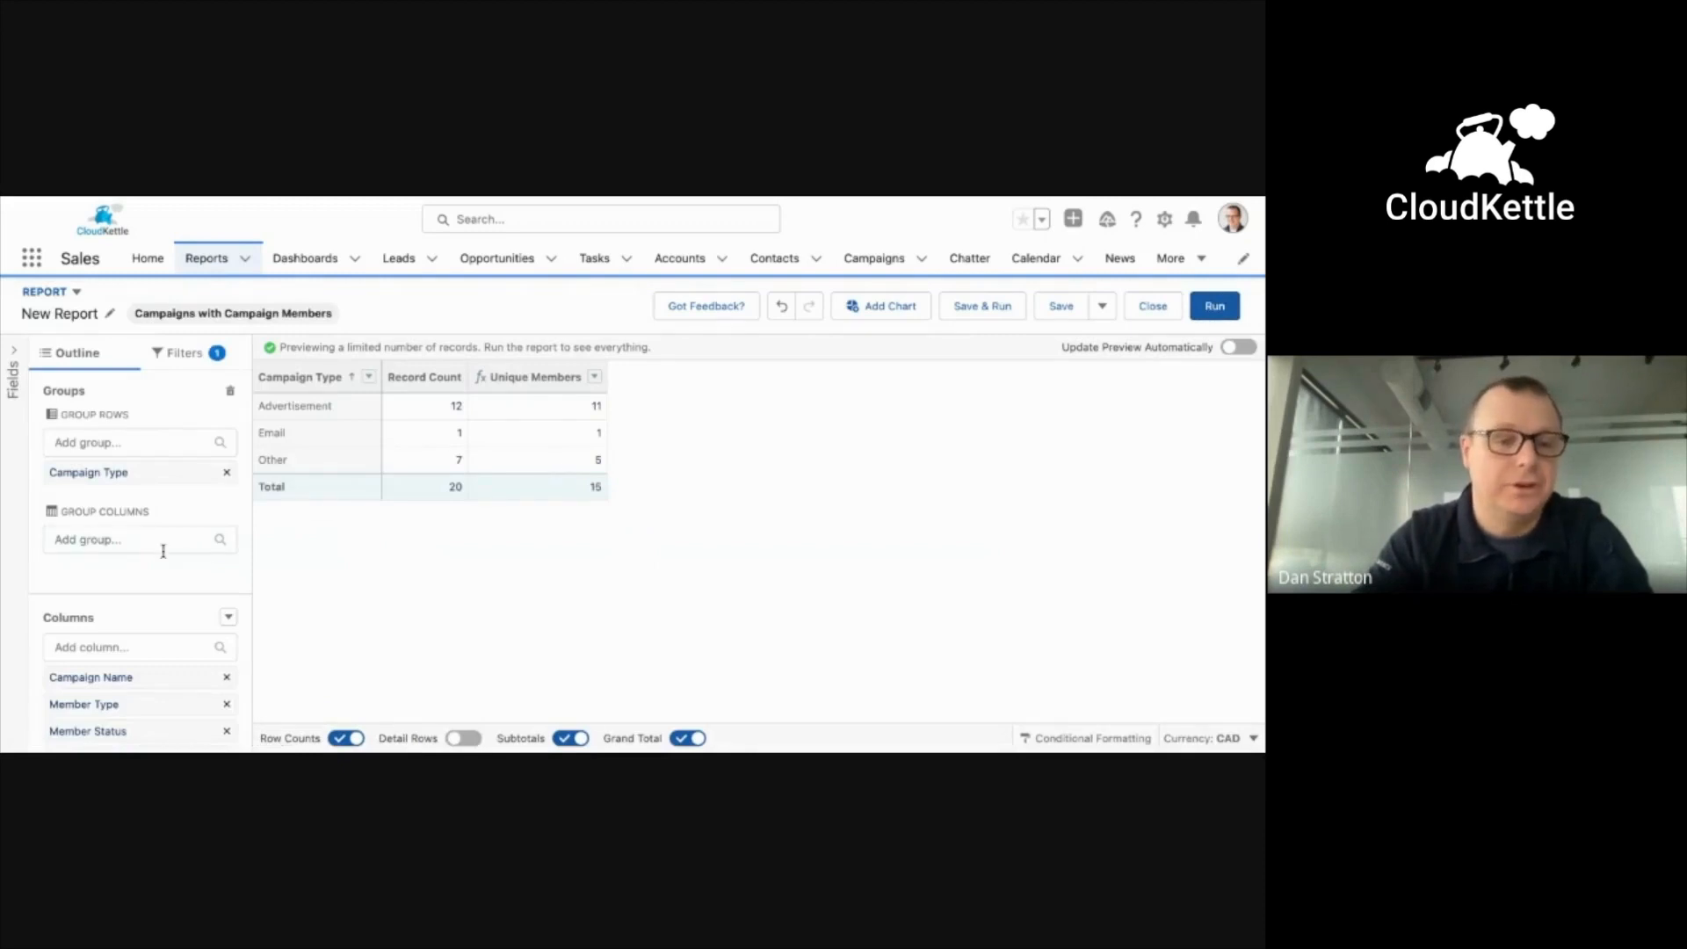
scroll(162, 551, down, 10)
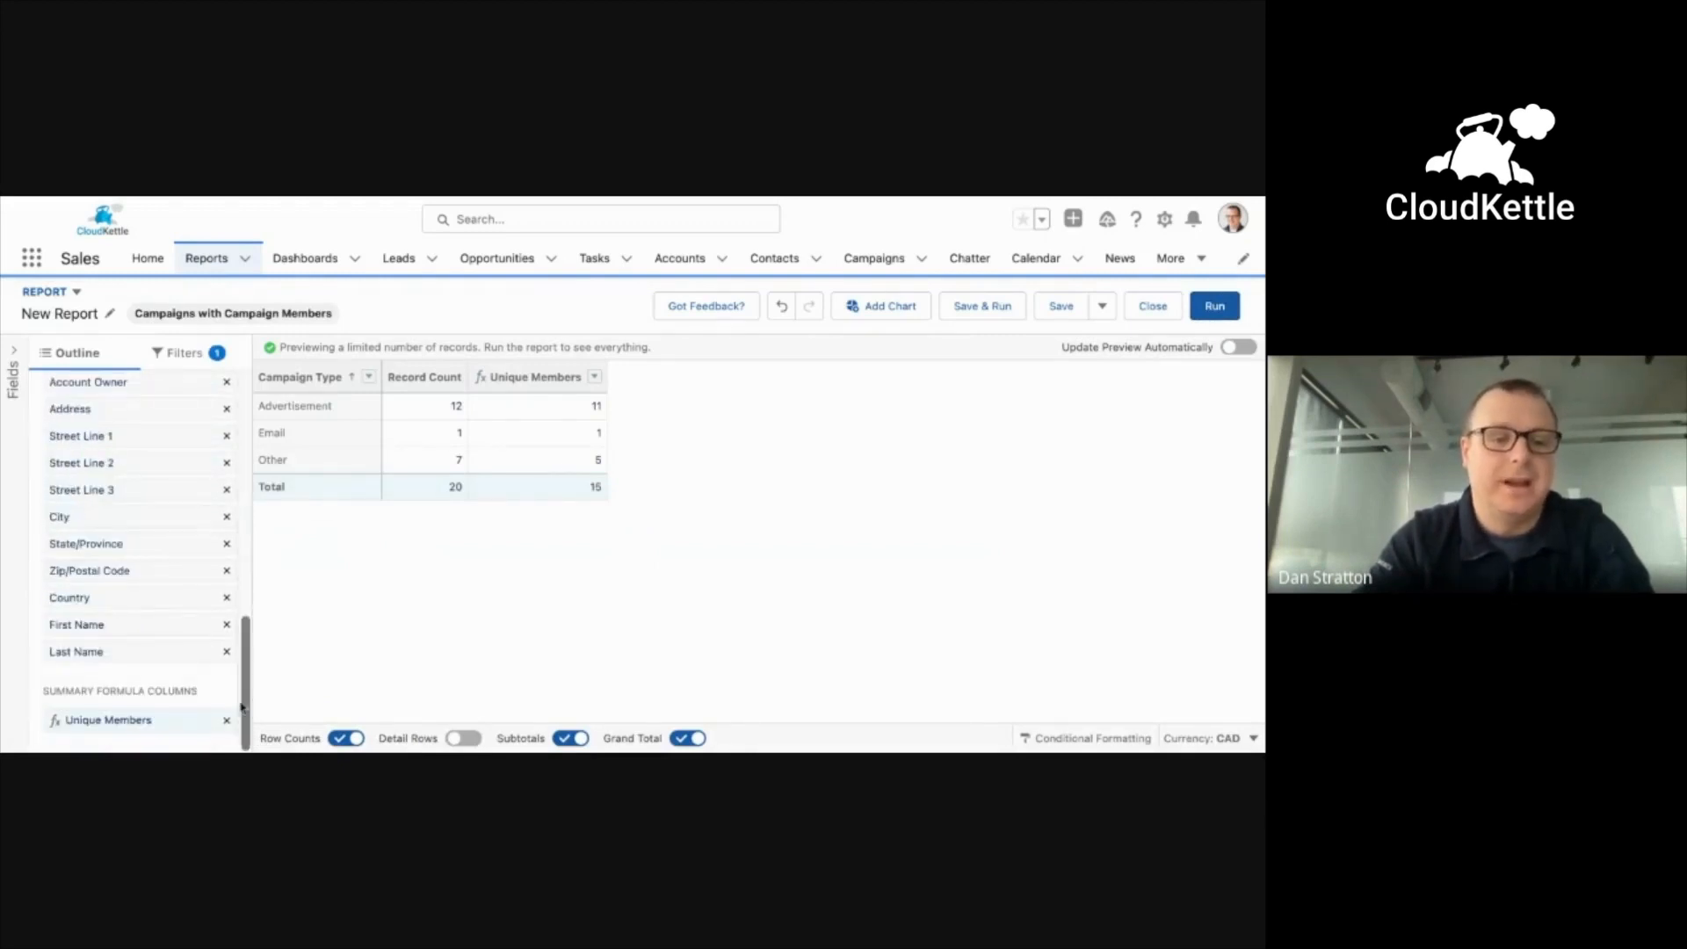
click(155, 723)
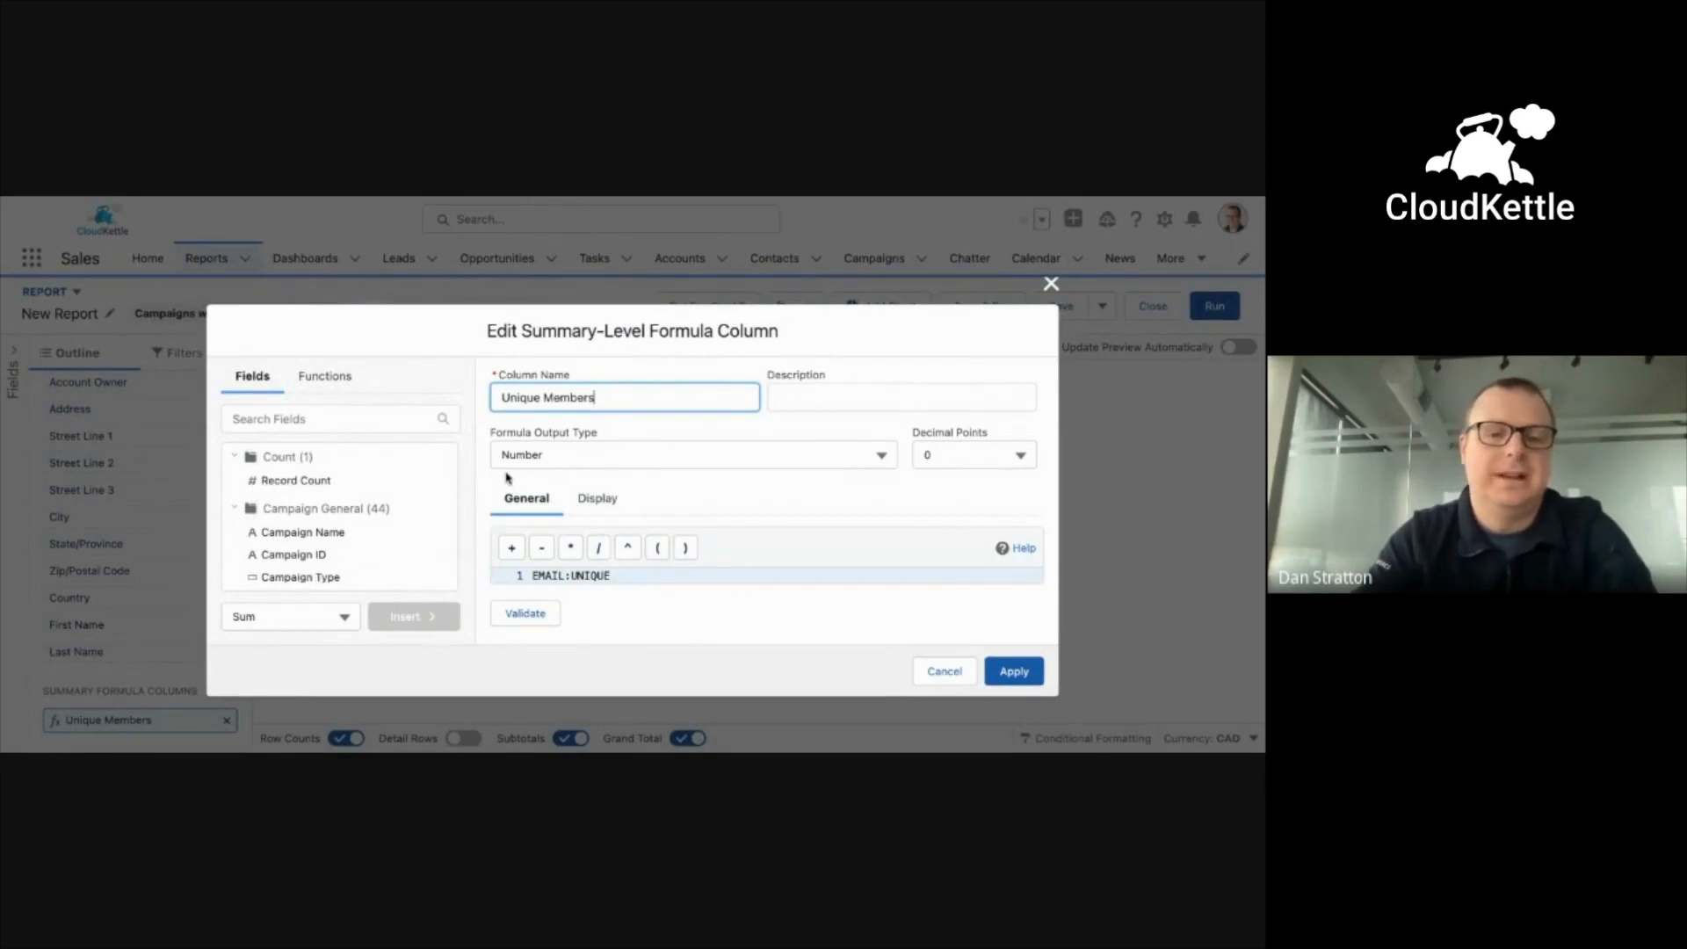
click(626, 573)
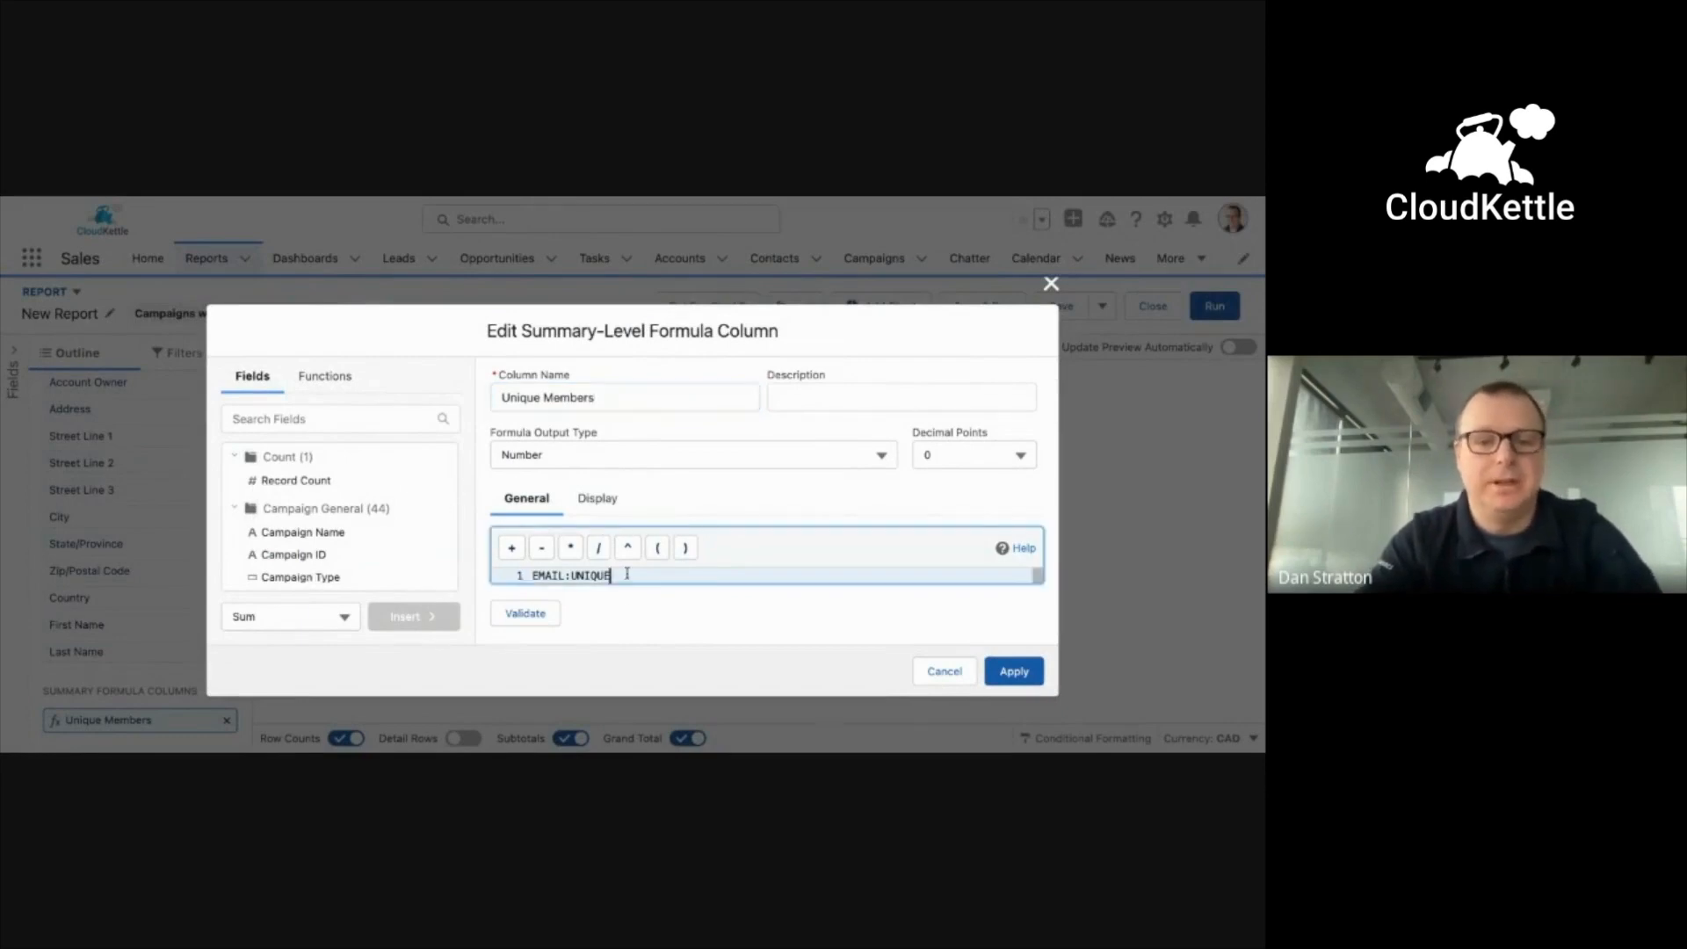
key(ctrl+a)
key(BackSpace)
Find the Company field and insert it with the Unique summary option into the Unique Members formula
click(281, 422)
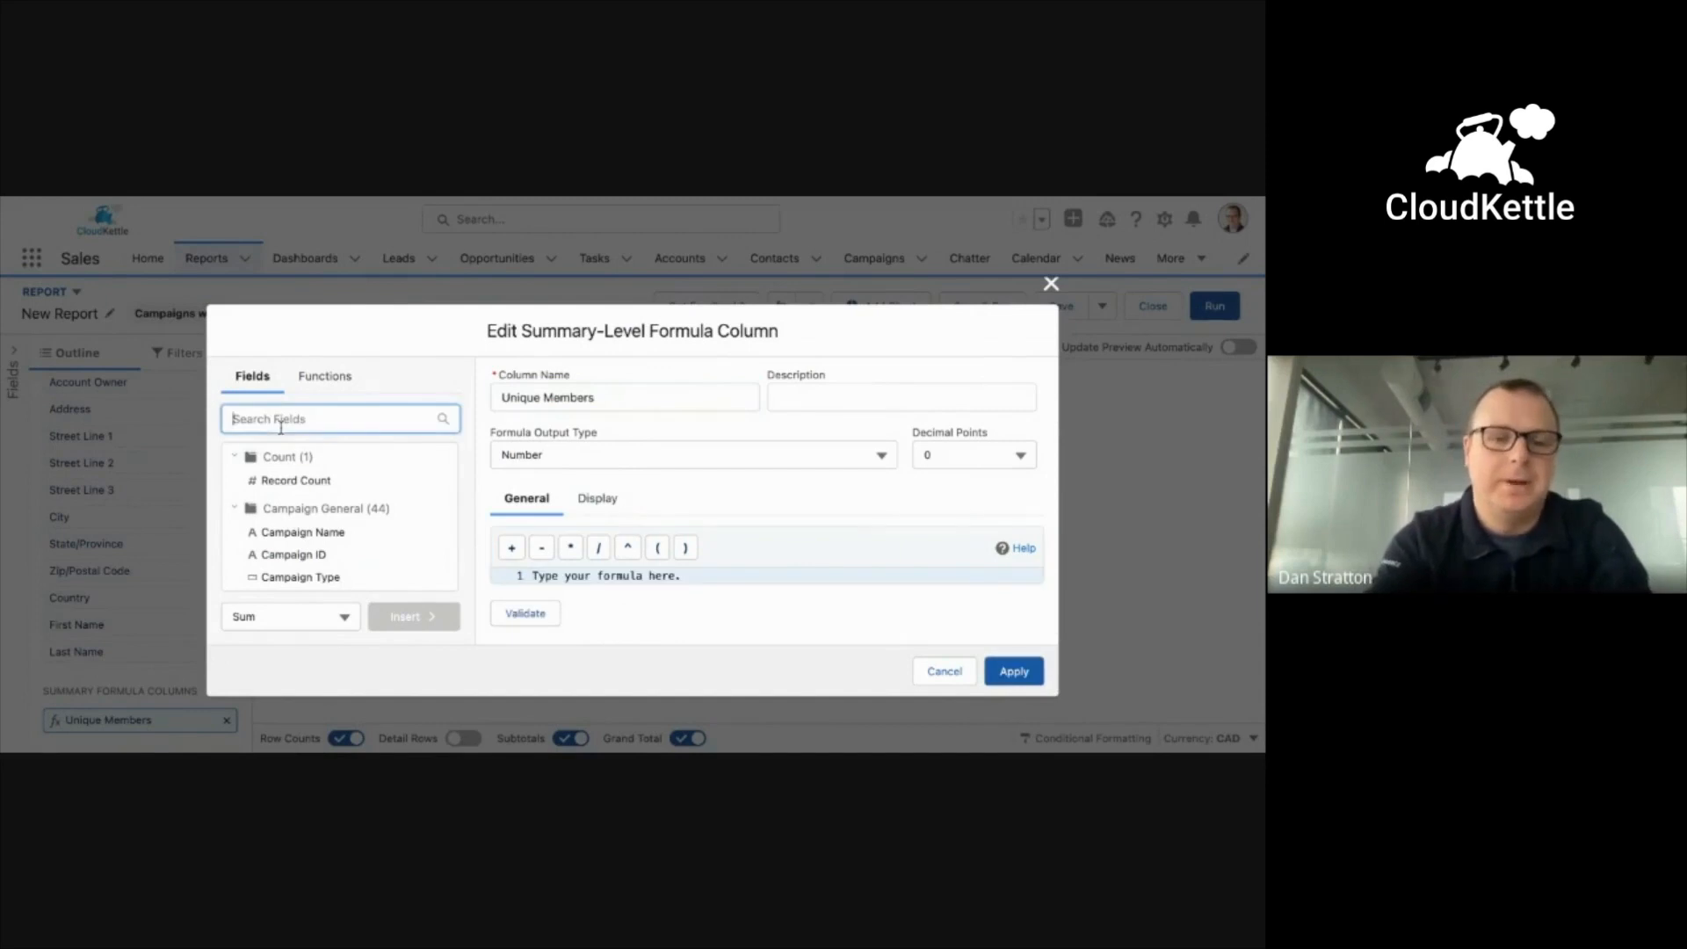
text(compa)
click(312, 481)
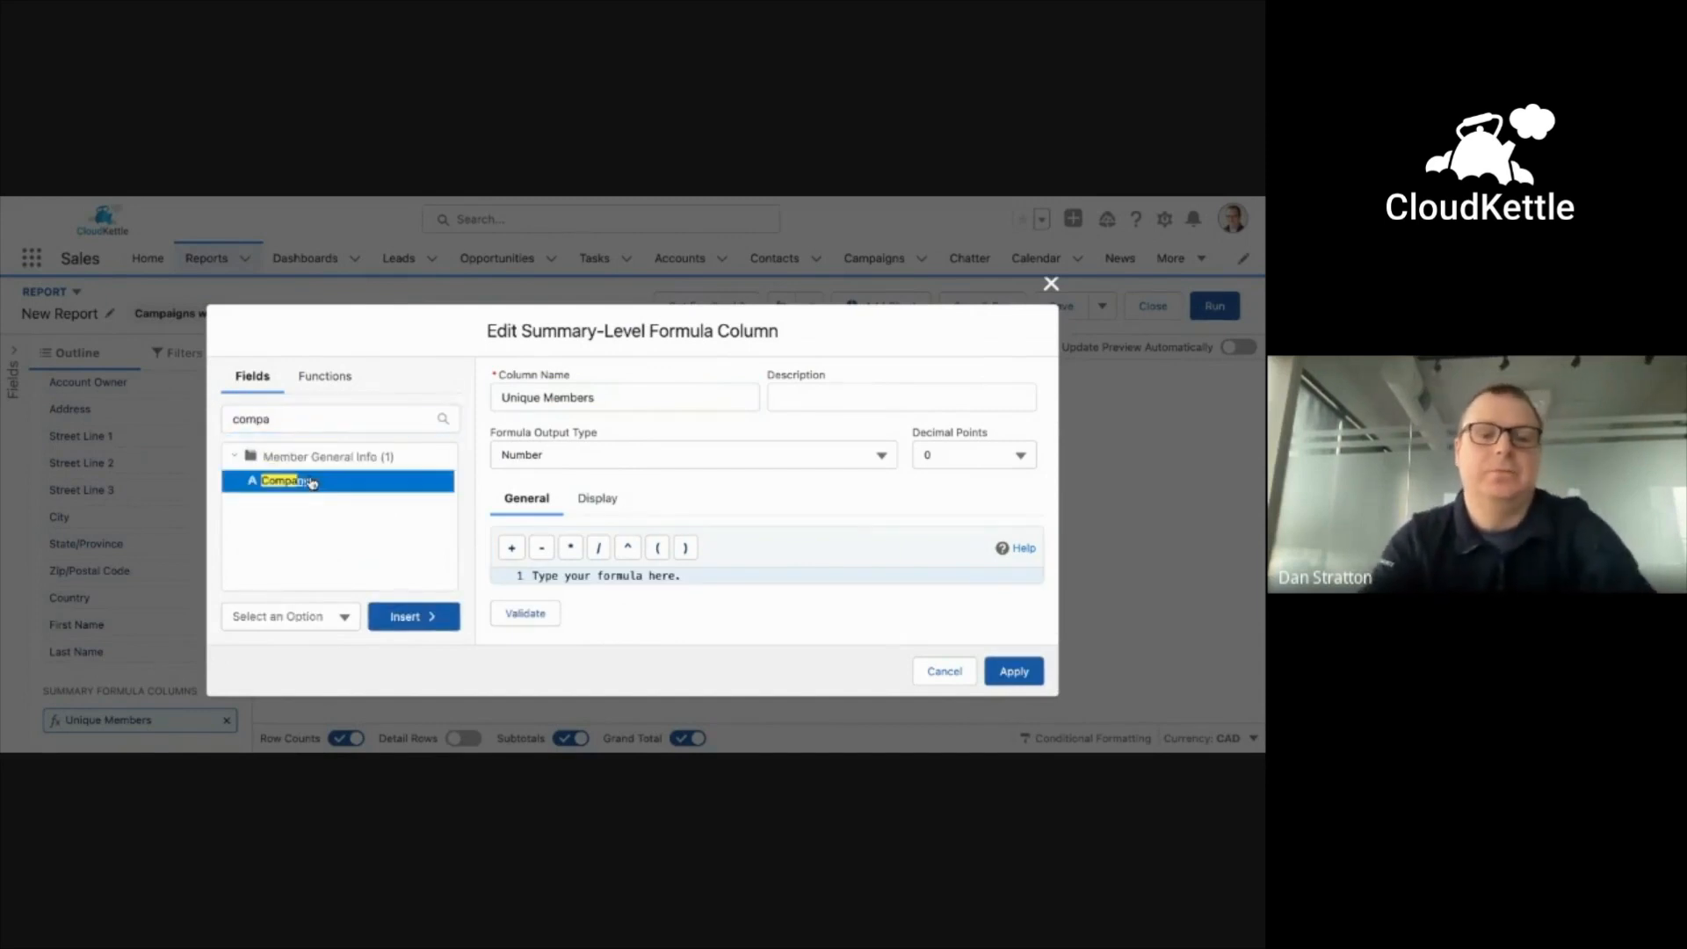
click(307, 615)
click(298, 655)
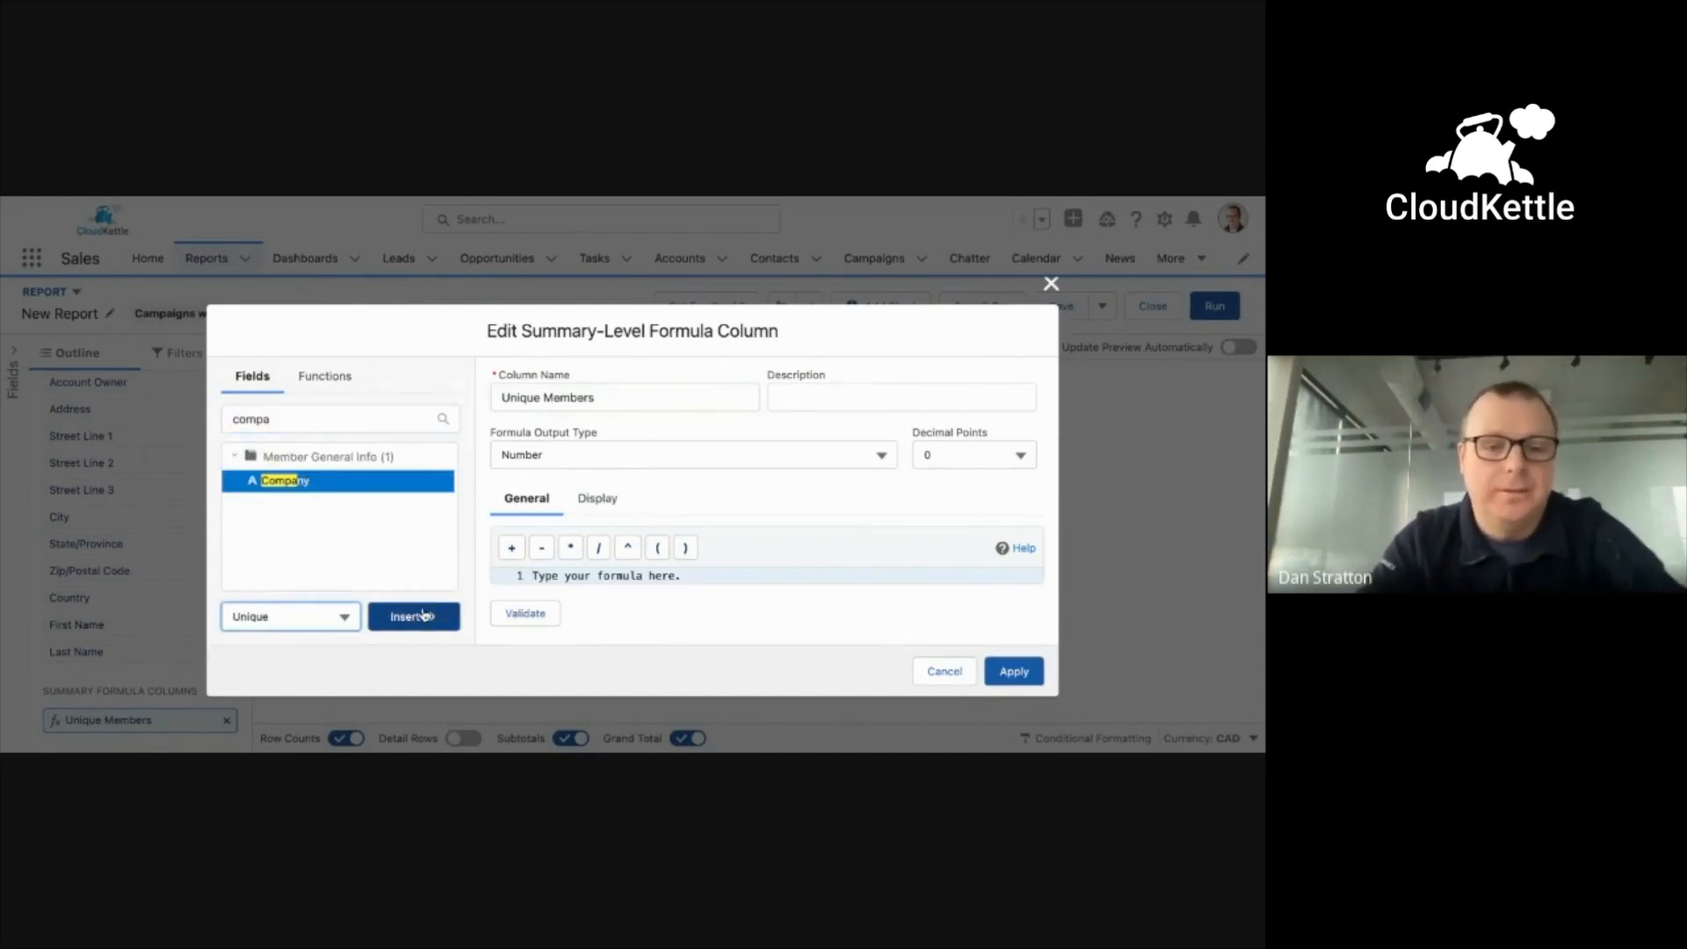
click(422, 615)
Validate and apply the COMPANY:UNIQUE formula, and run the report to count unique companies by campaign type
click(525, 613)
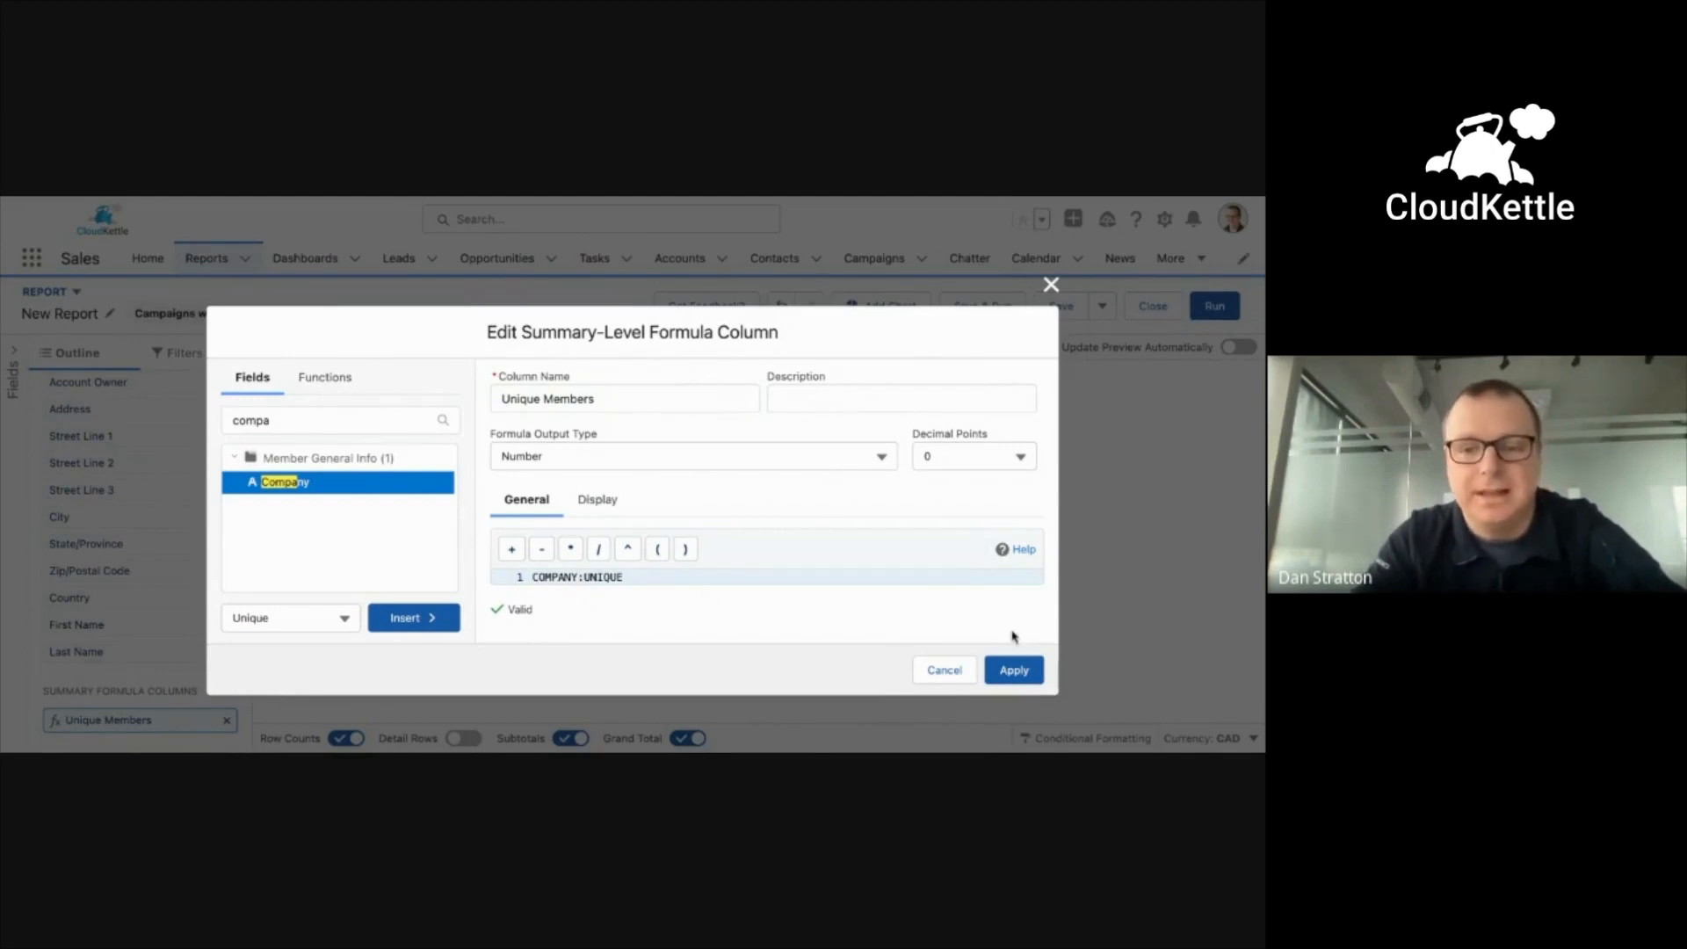
click(1015, 671)
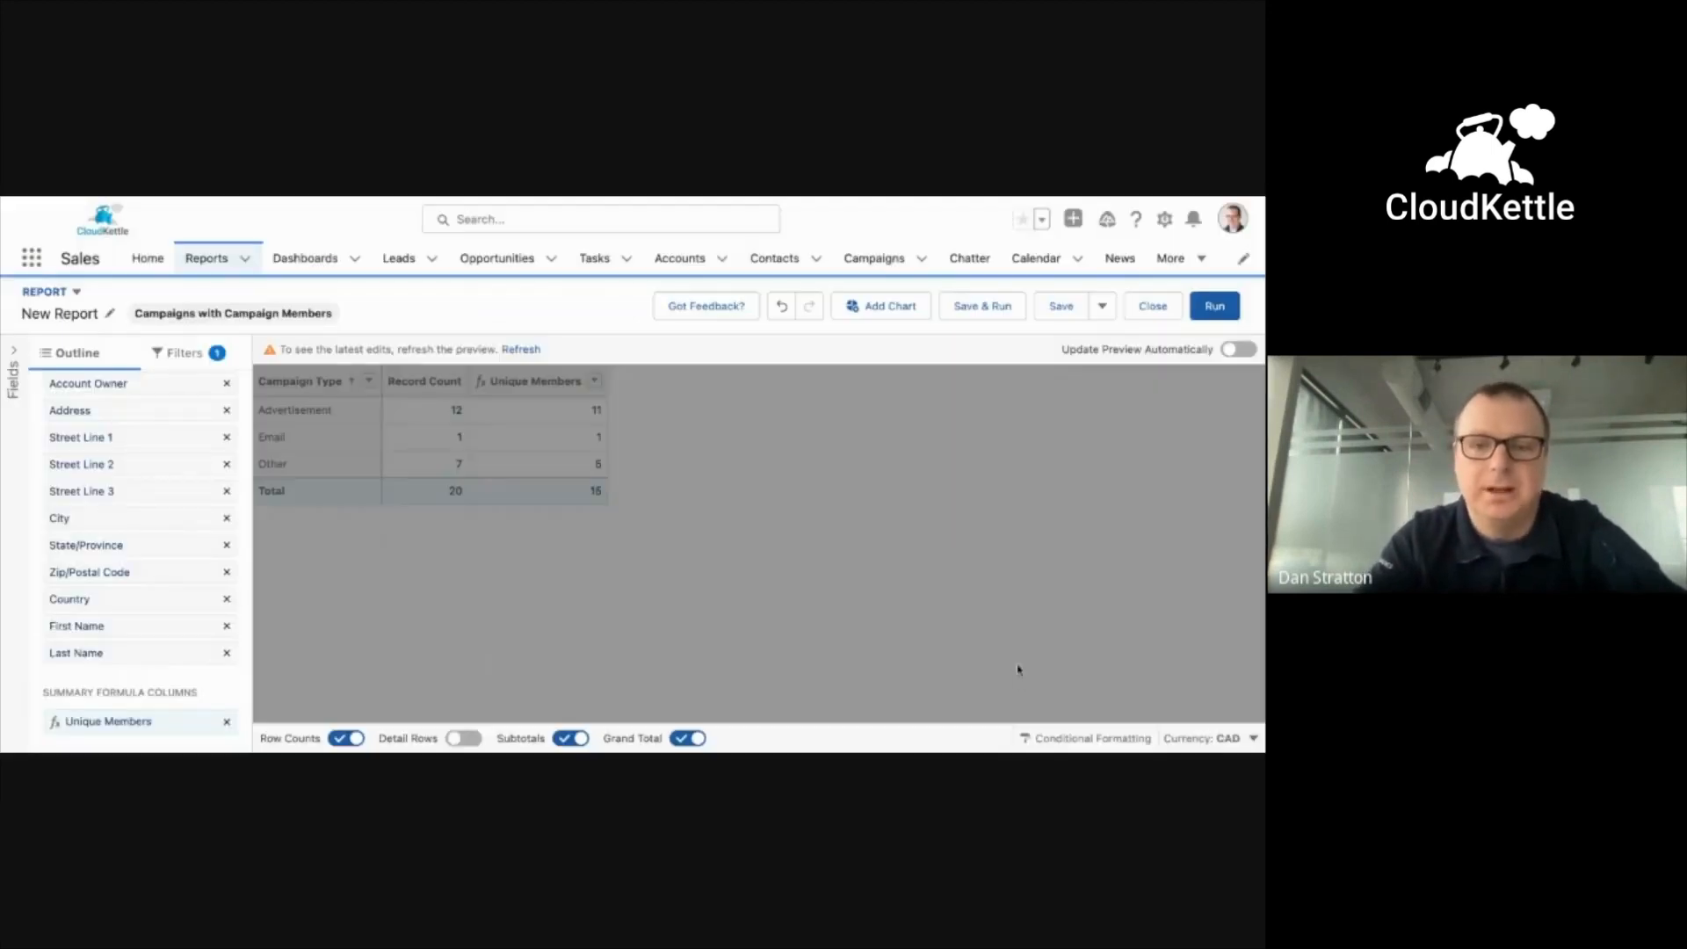
click(1210, 308)
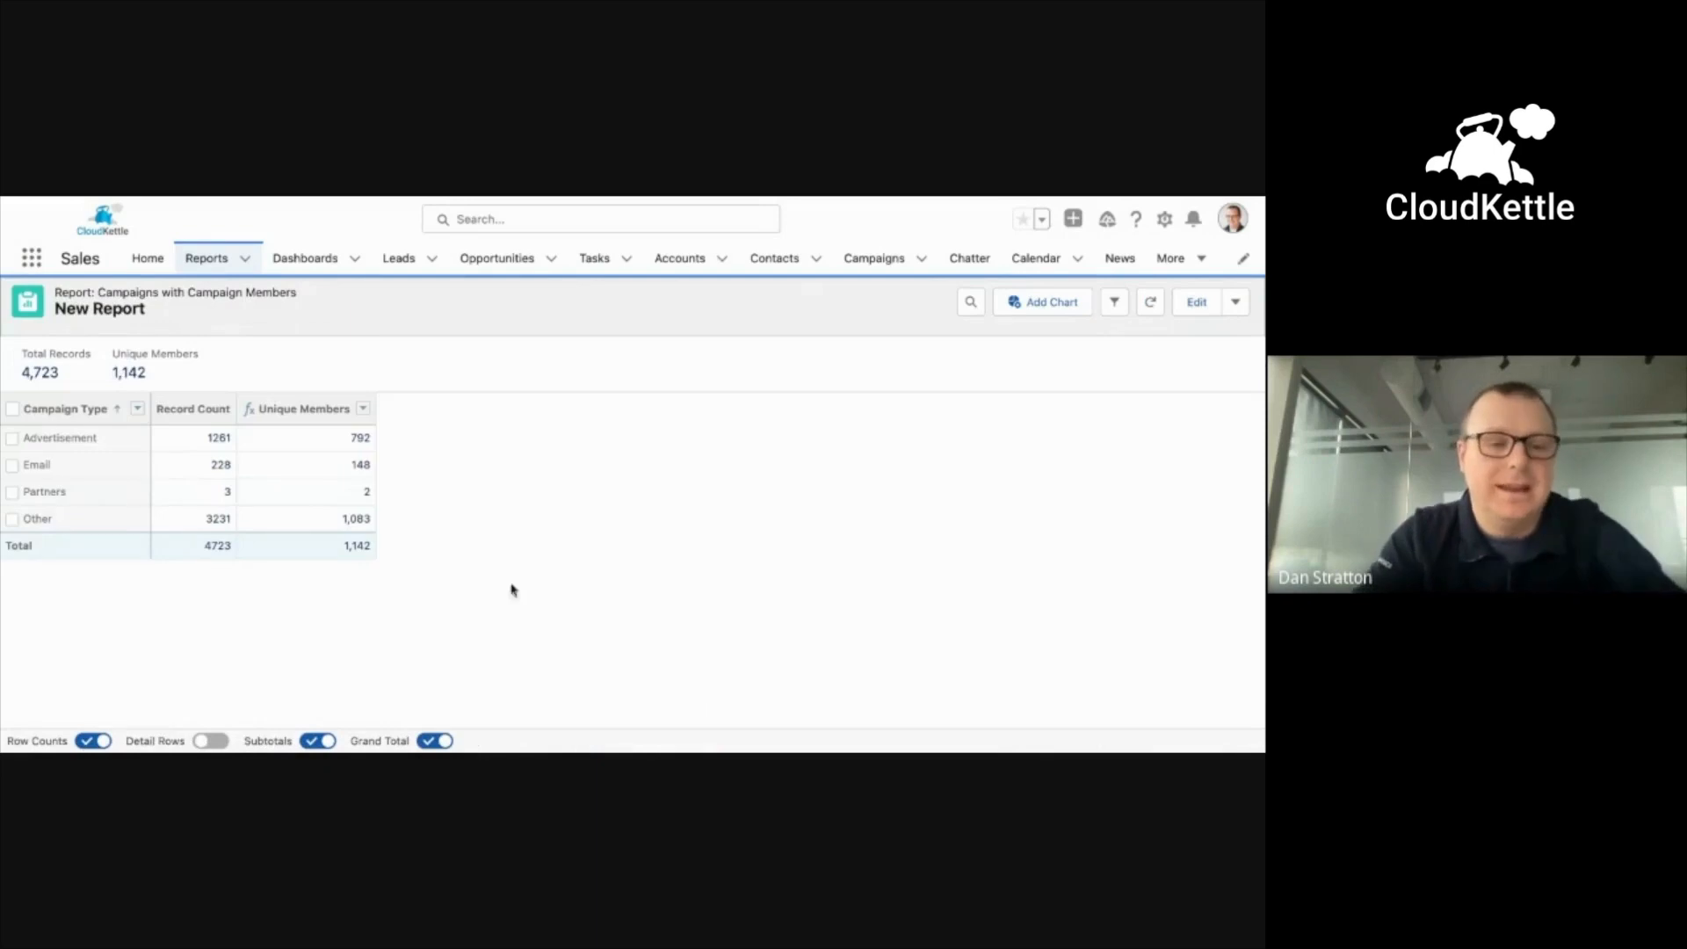